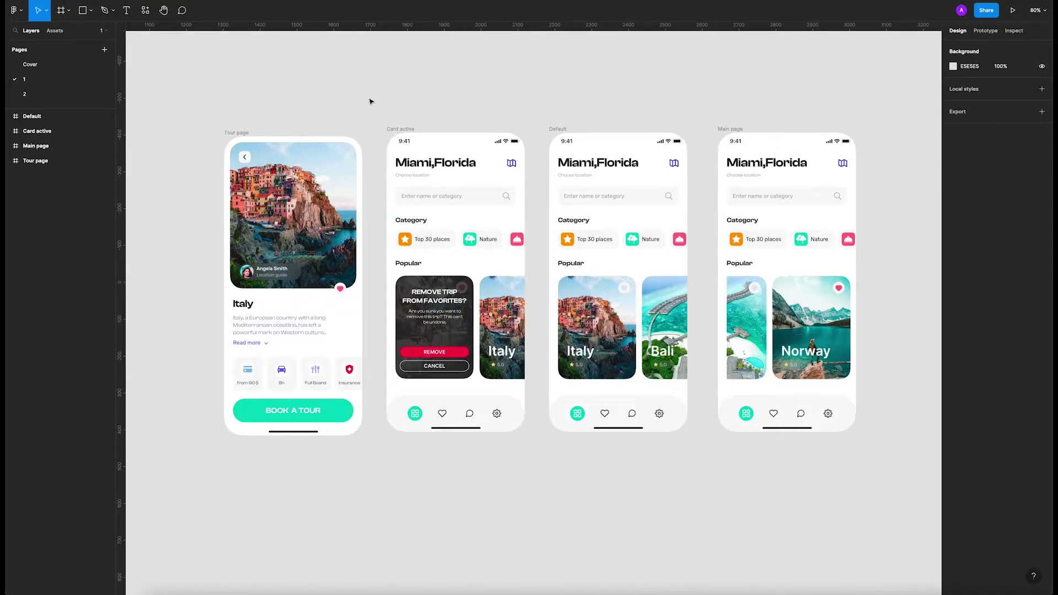
Look over the component cards on page 2, then return to page 1's phone frames.
{"action": "scroll", "coordinate": [363, 102], "scroll_direction": "down", "scroll_amount": 3}
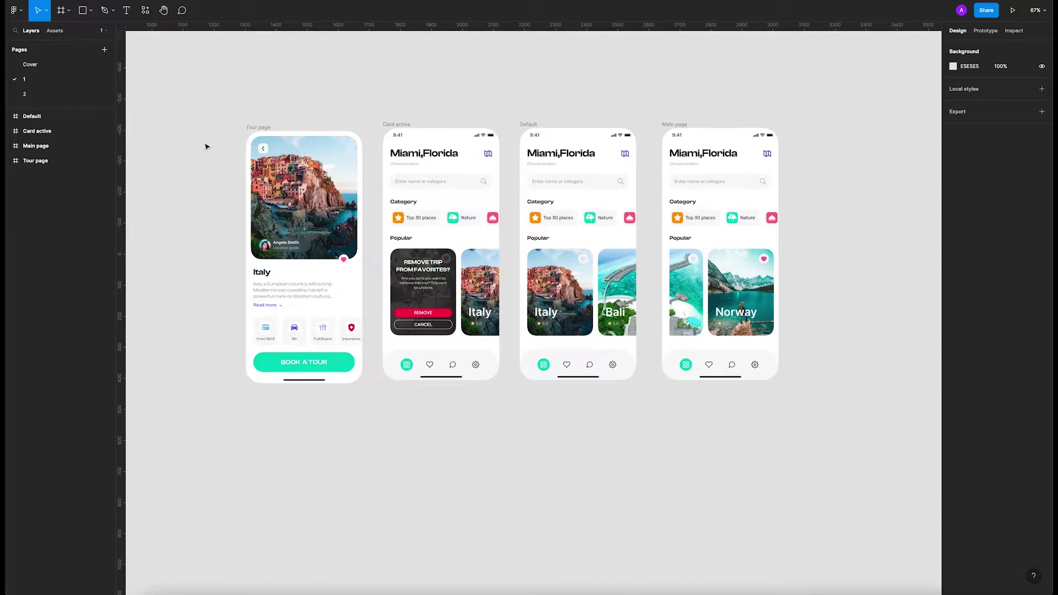
{"action": "left_click", "coordinate": [61, 97]}
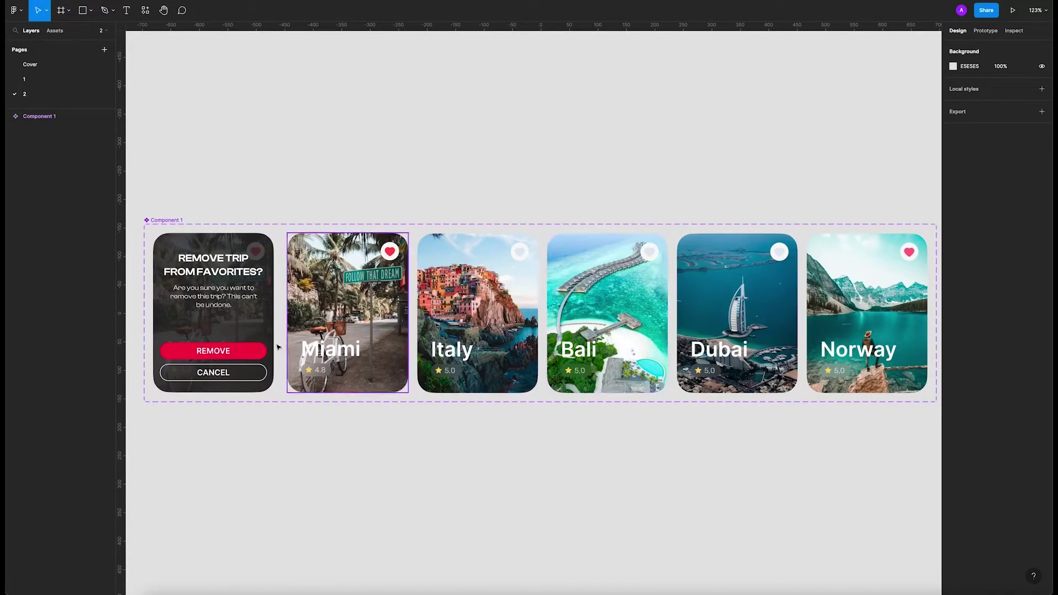
{"action": "left_click", "coordinate": [91, 79]}
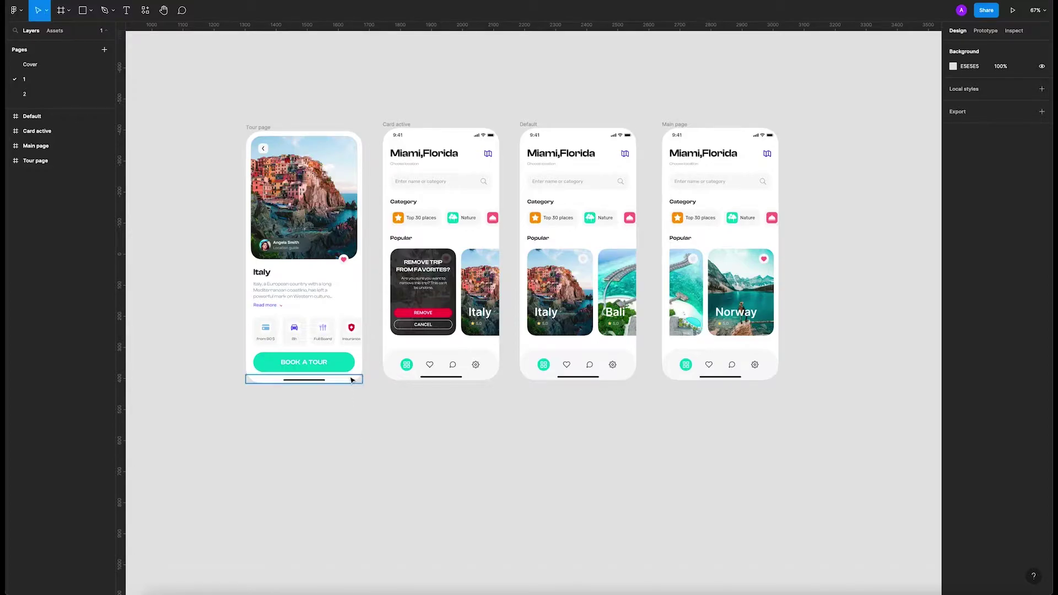
{"action": "scroll", "coordinate": [386, 413], "scroll_direction": "down", "scroll_amount": 3}
{"action": "scroll", "coordinate": [418, 434], "scroll_direction": "down", "scroll_amount": 4}
{"action": "scroll", "coordinate": [419, 434], "scroll_direction": "right", "scroll_amount": 4}
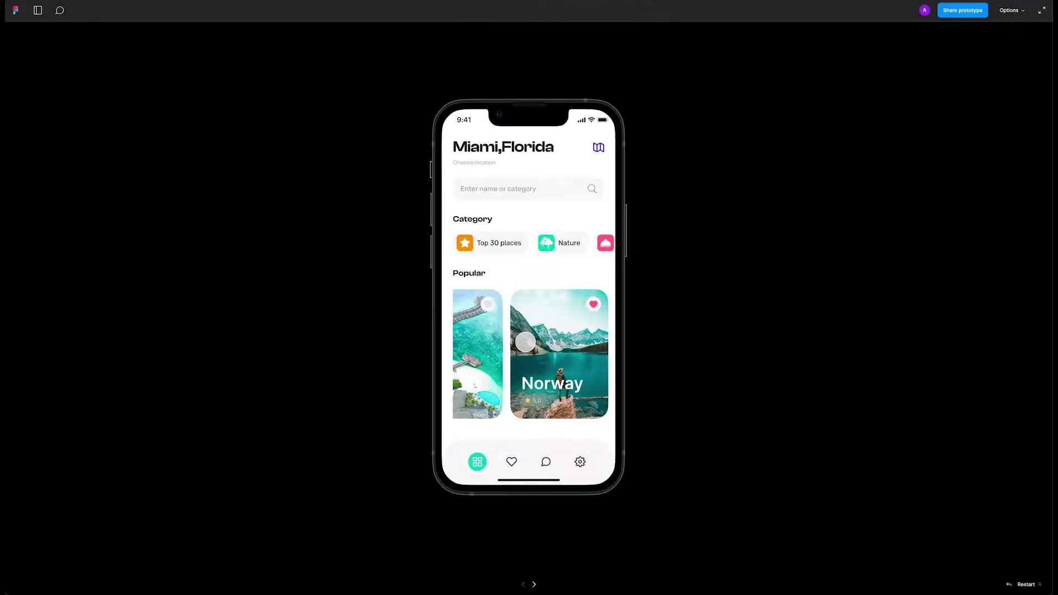
Try the prototype: slide the Popular carousel, remove Miami from favorites, open the Italy detail page.
{"action": "mouse_move", "coordinate": [482, 328]}
{"action": "left_mouse_down"}
{"action": "mouse_move", "coordinate": [502, 335]}
{"action": "mouse_move", "coordinate": [479, 336]}
{"action": "left_mouse_up"}
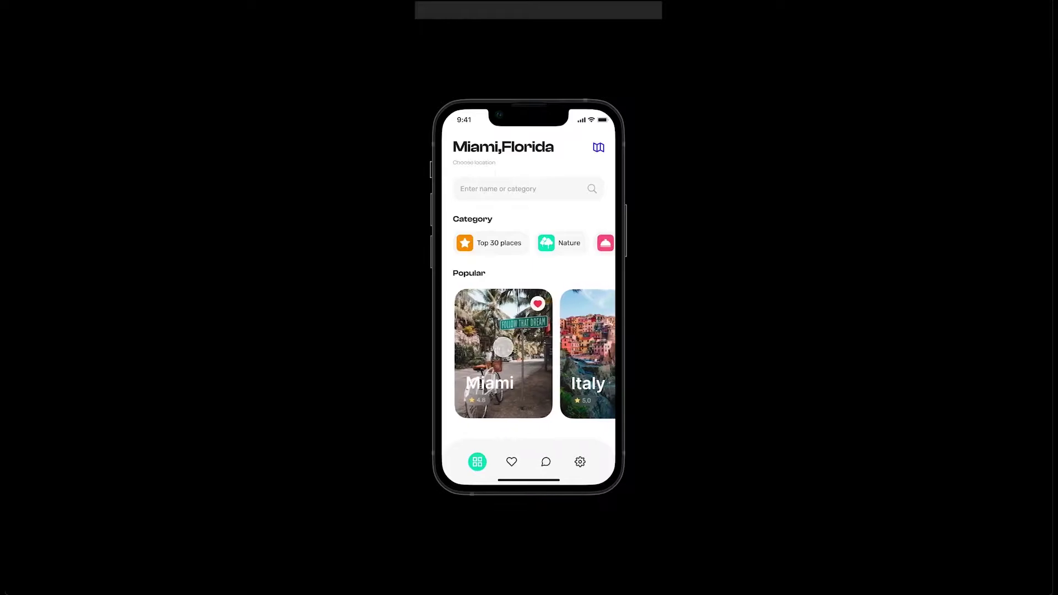
{"action": "left_click", "coordinate": [500, 347]}
{"action": "left_click", "coordinate": [501, 384]}
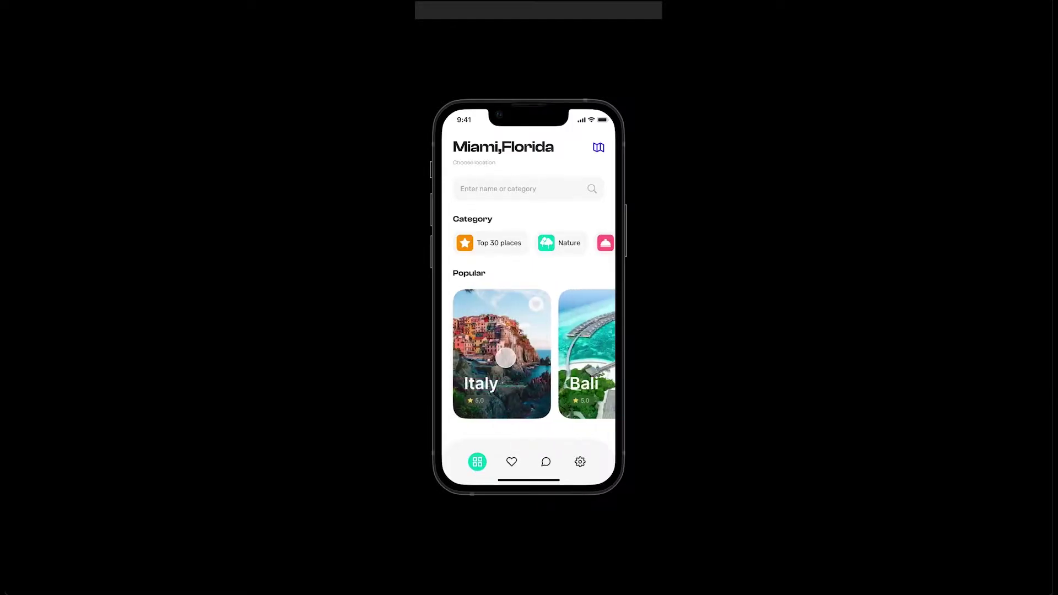
{"action": "left_click", "coordinate": [505, 359]}
{"action": "left_click", "coordinate": [467, 135]}
{"action": "left_click", "coordinate": [501, 352]}
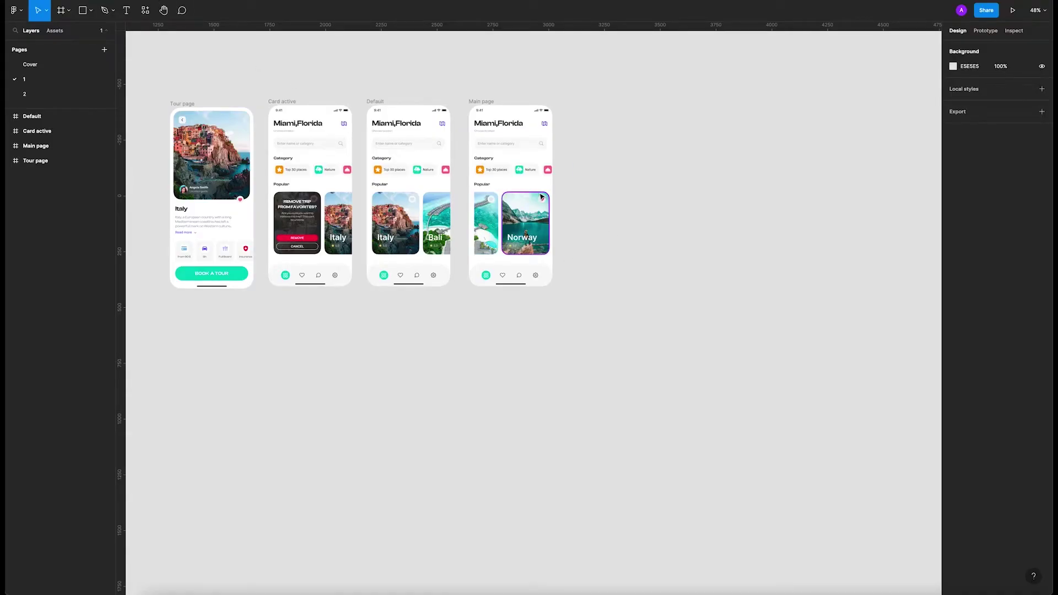
Pick out the Tour page frame on the canvas, then clear the selection.
{"action": "scroll", "coordinate": [606, 231], "scroll_direction": "down", "scroll_amount": 3}
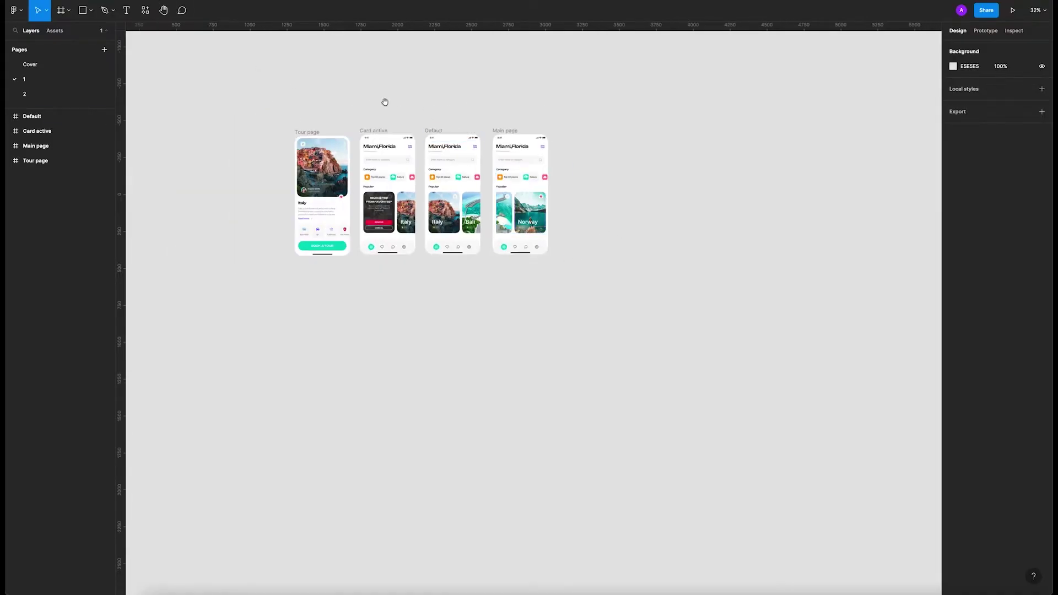
{"action": "scroll", "coordinate": [544, 204], "scroll_direction": "up", "scroll_amount": 3}
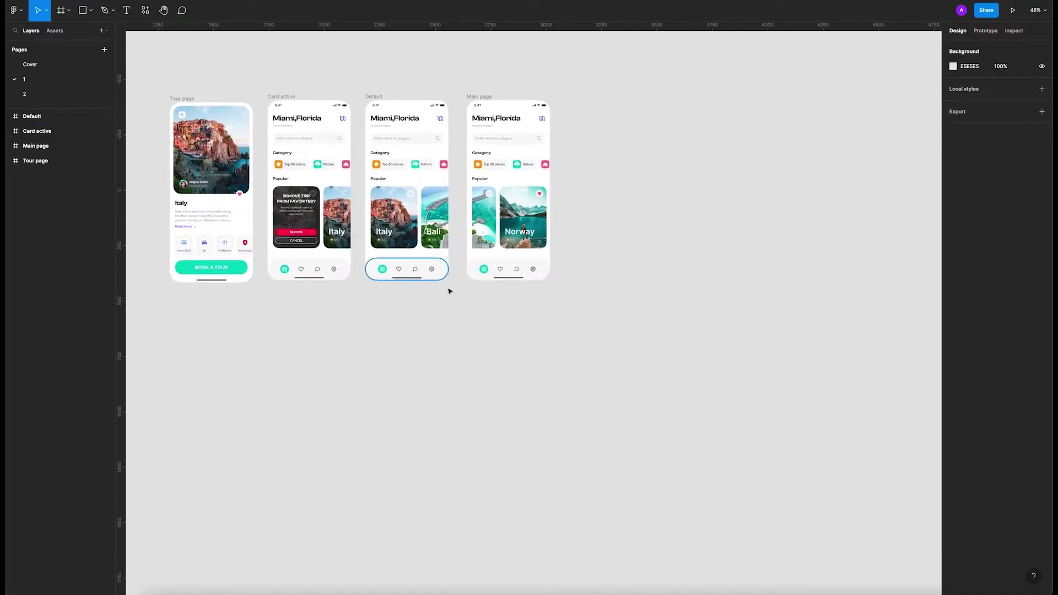
{"action": "scroll", "coordinate": [412, 282], "scroll_direction": "up", "scroll_amount": 2}
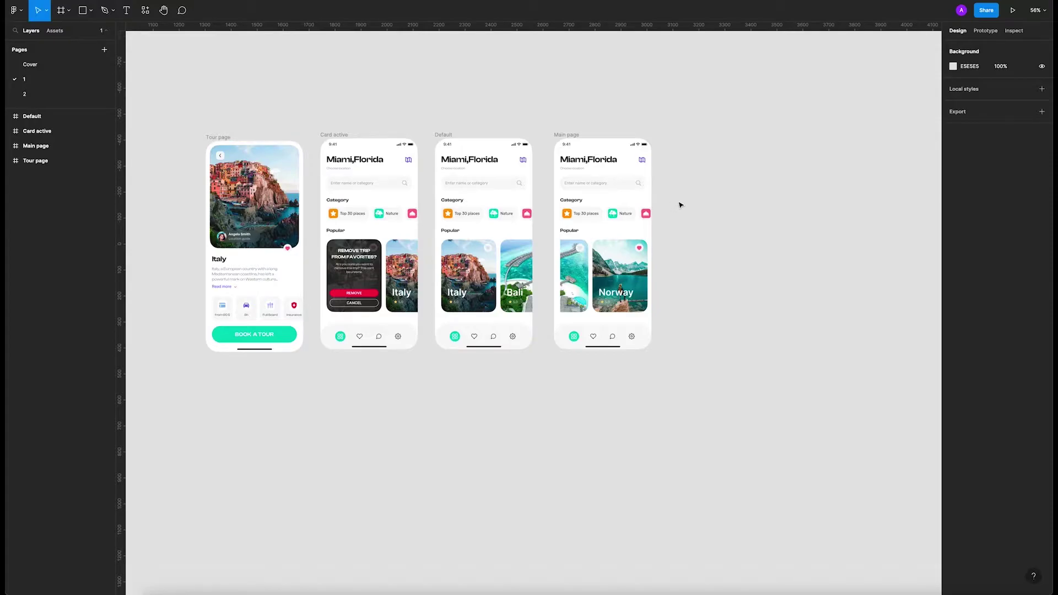
{"action": "left_click", "coordinate": [219, 137]}
{"action": "key", "text": "Escape"}
Move the Tour page frame to the right of the Main page frame and deselect it.
{"action": "left_click", "coordinate": [226, 138]}
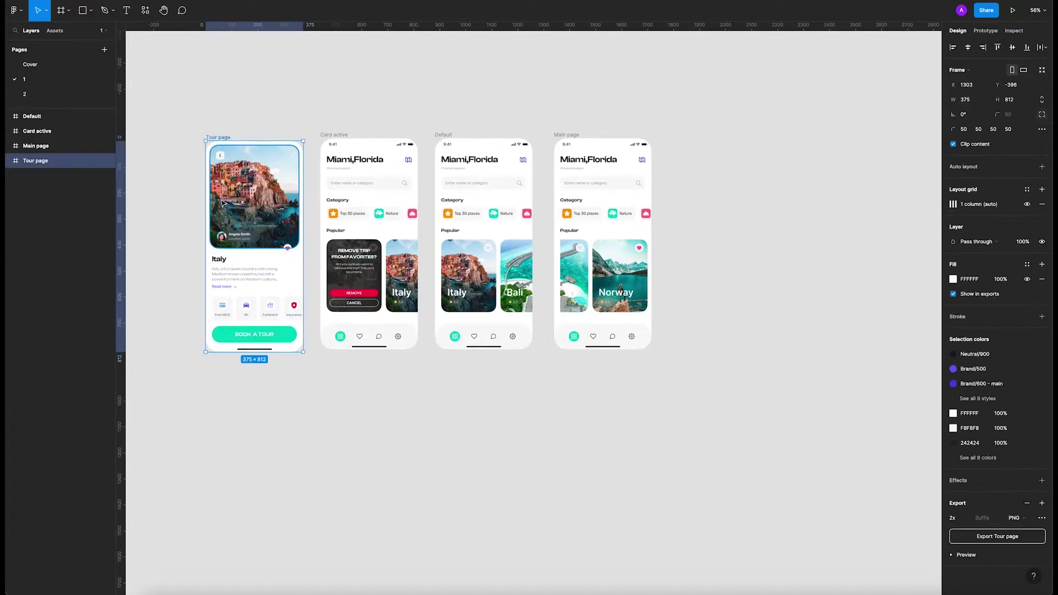
{"action": "scroll", "coordinate": [227, 138], "scroll_direction": "up", "scroll_amount": 3}
{"action": "scroll", "coordinate": [406, 194], "scroll_direction": "left", "scroll_amount": 3}
{"action": "scroll", "coordinate": [406, 194], "scroll_direction": "down", "scroll_amount": 6}
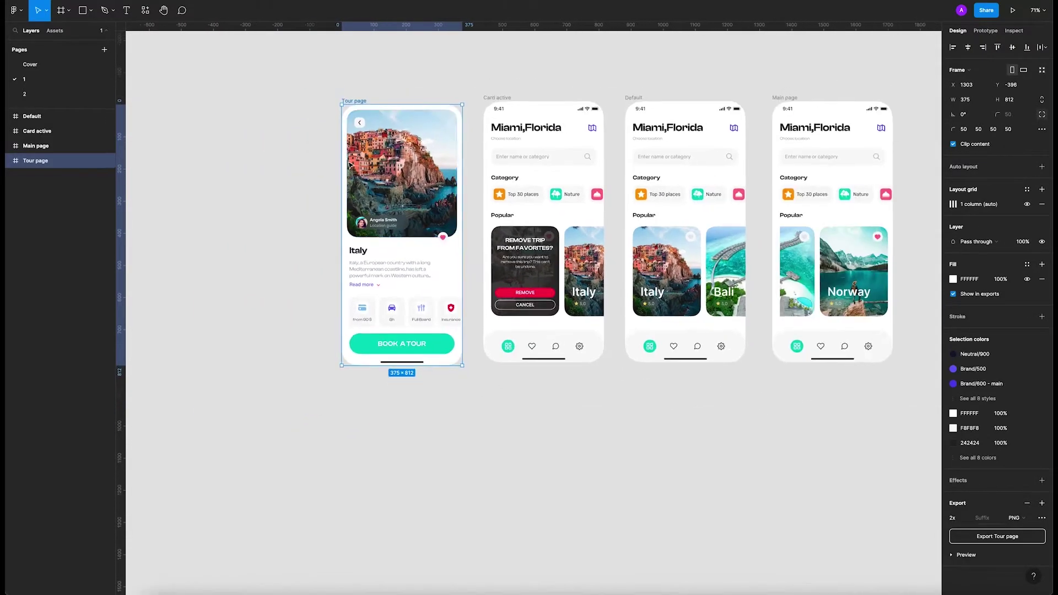
{"action": "left_click_drag", "start_coordinate": [334, 102], "coordinate": [519, 117]}
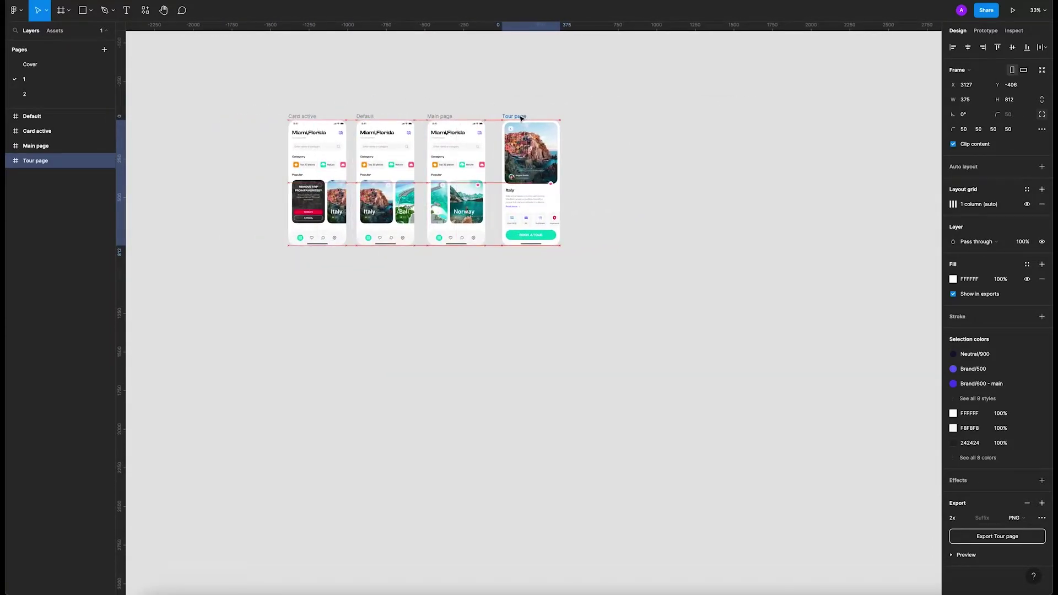
{"action": "left_click", "coordinate": [633, 164]}
{"action": "scroll", "coordinate": [579, 158], "scroll_direction": "up", "scroll_amount": 5}
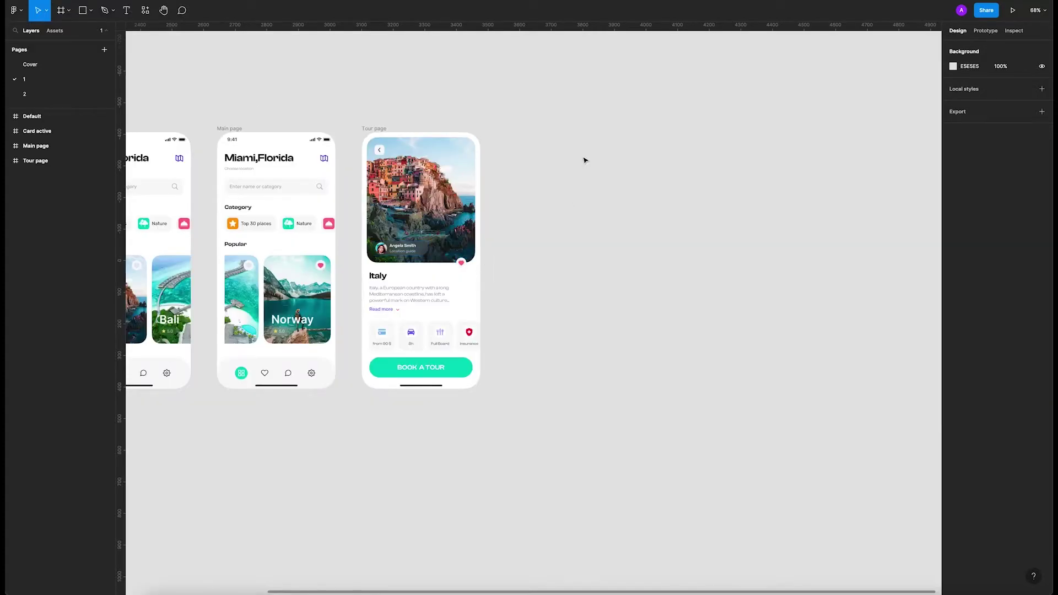
Run the EightShapes Specs plugin on the Tour page frame to generate its anatomy spec sheet.
{"action": "left_click", "coordinate": [388, 133]}
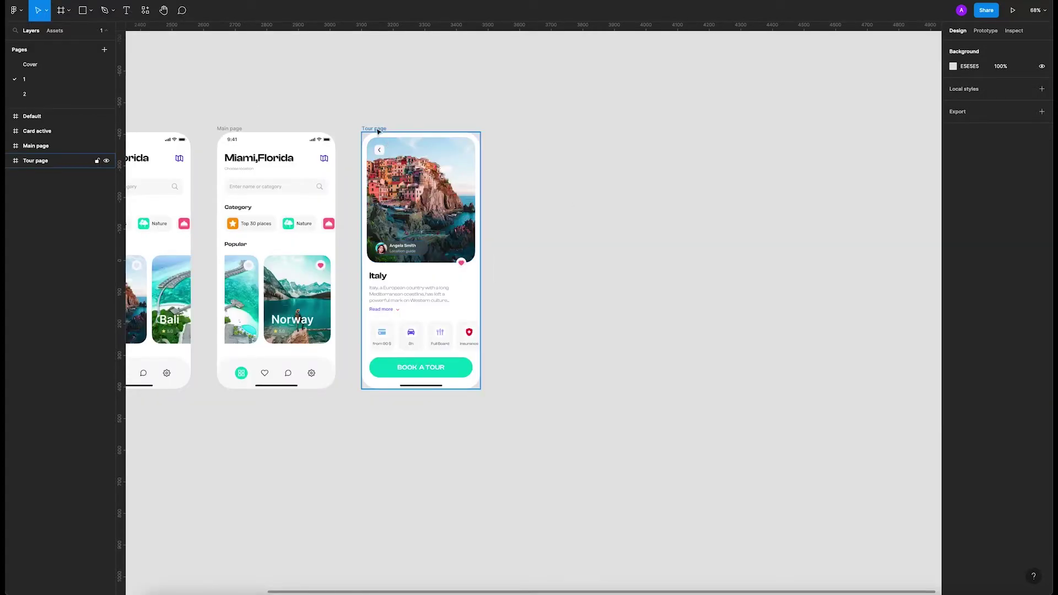
{"action": "left_click", "coordinate": [379, 131]}
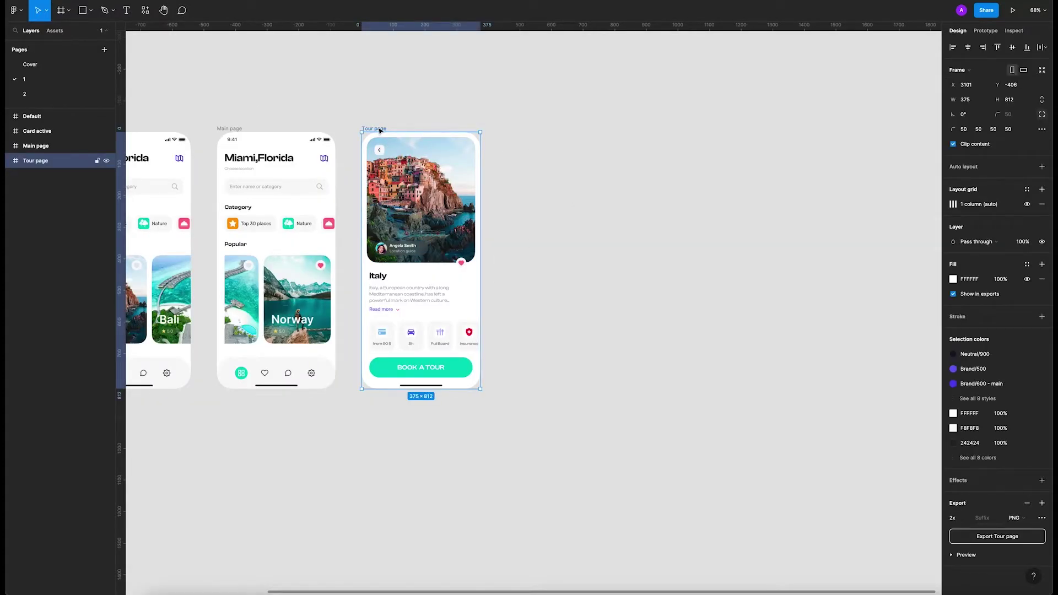
{"action": "right_click", "coordinate": [384, 130]}
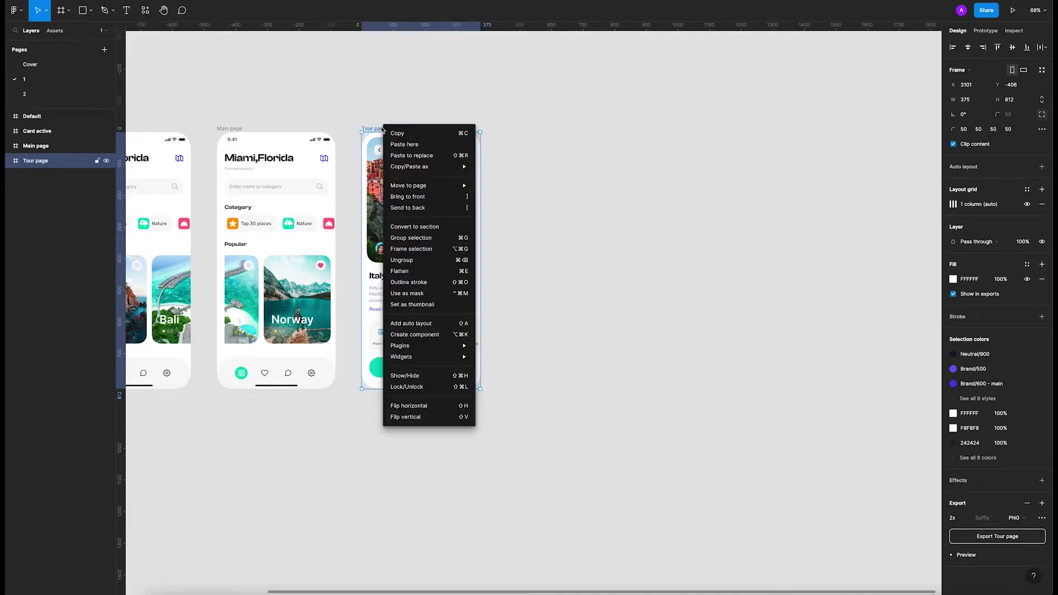
{"action": "mouse_move", "coordinate": [438, 346]}
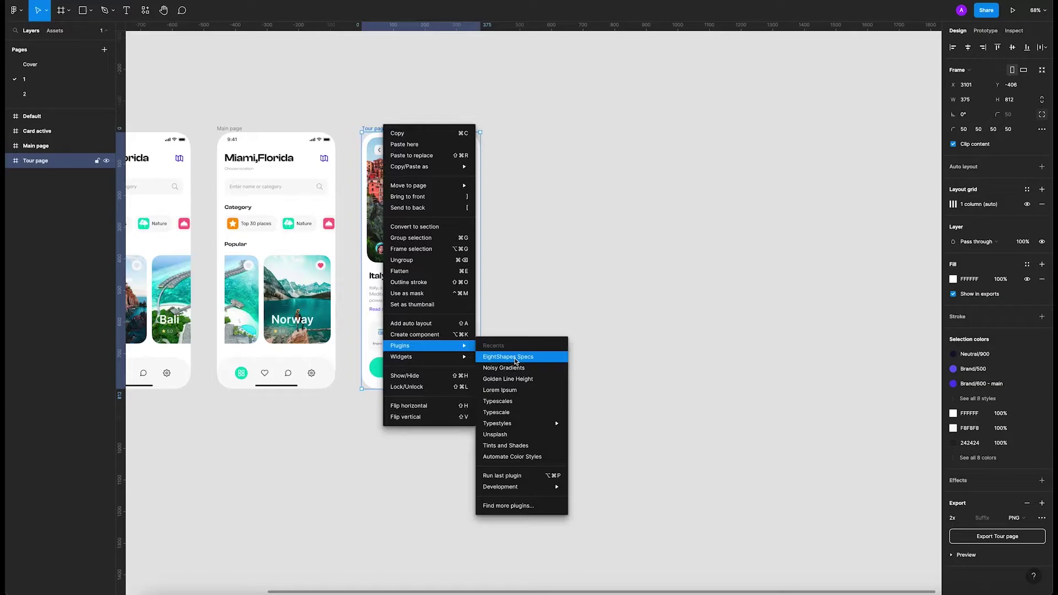
{"action": "left_click", "coordinate": [515, 358]}
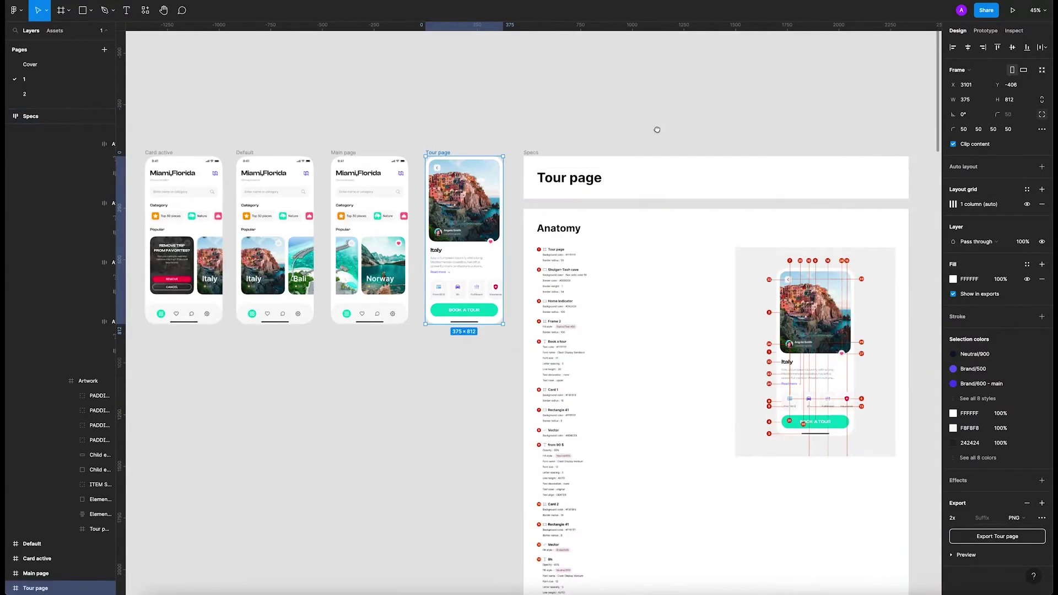
{"action": "scroll", "coordinate": [658, 132], "scroll_direction": "up", "scroll_amount": 5}
{"action": "scroll", "coordinate": [406, 161], "scroll_direction": "down", "scroll_amount": 3}
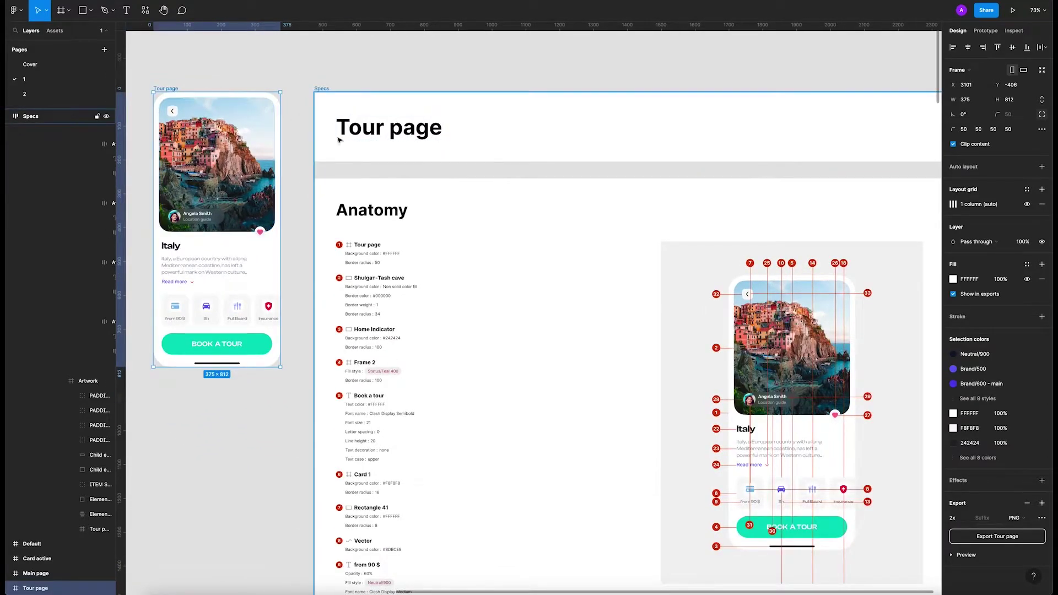
{"action": "scroll", "coordinate": [378, 190], "scroll_direction": "down", "scroll_amount": 3}
{"action": "scroll", "coordinate": [361, 190], "scroll_direction": "down", "scroll_amount": 3}
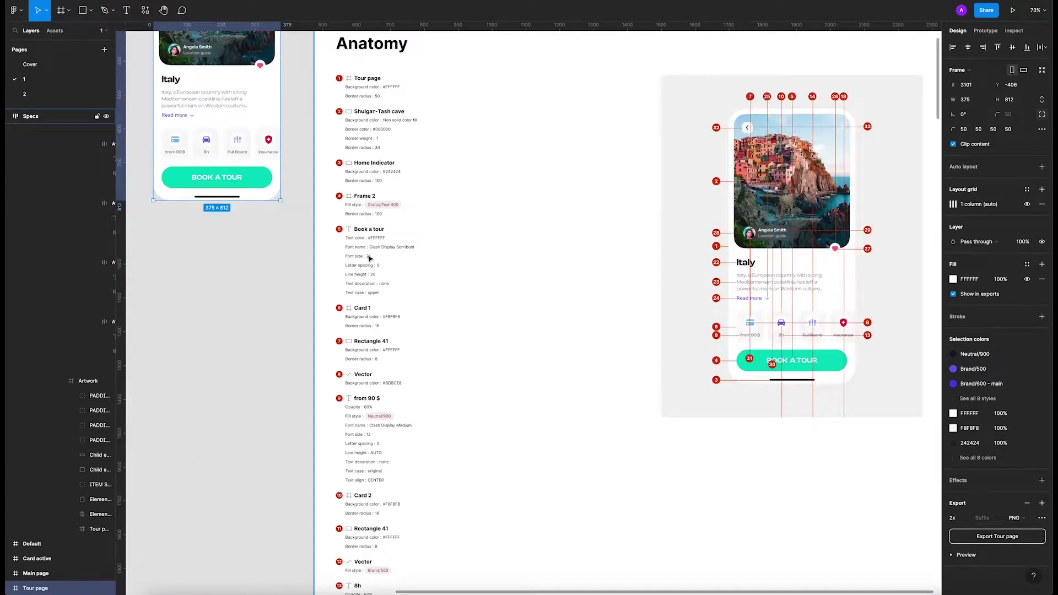
{"action": "scroll", "coordinate": [359, 262], "scroll_direction": "down", "scroll_amount": 2}
{"action": "scroll", "coordinate": [358, 274], "scroll_direction": "down", "scroll_amount": 2}
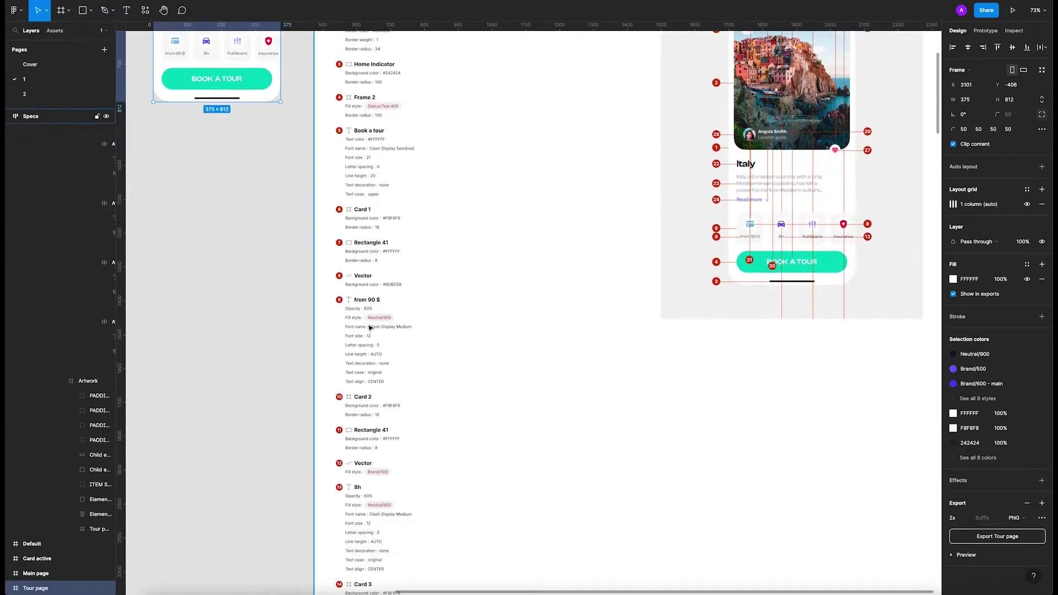
{"action": "scroll", "coordinate": [356, 249], "scroll_direction": "down", "scroll_amount": 2}
{"action": "scroll", "coordinate": [385, 255], "scroll_direction": "up", "scroll_amount": 3, "text": "ctrl"}
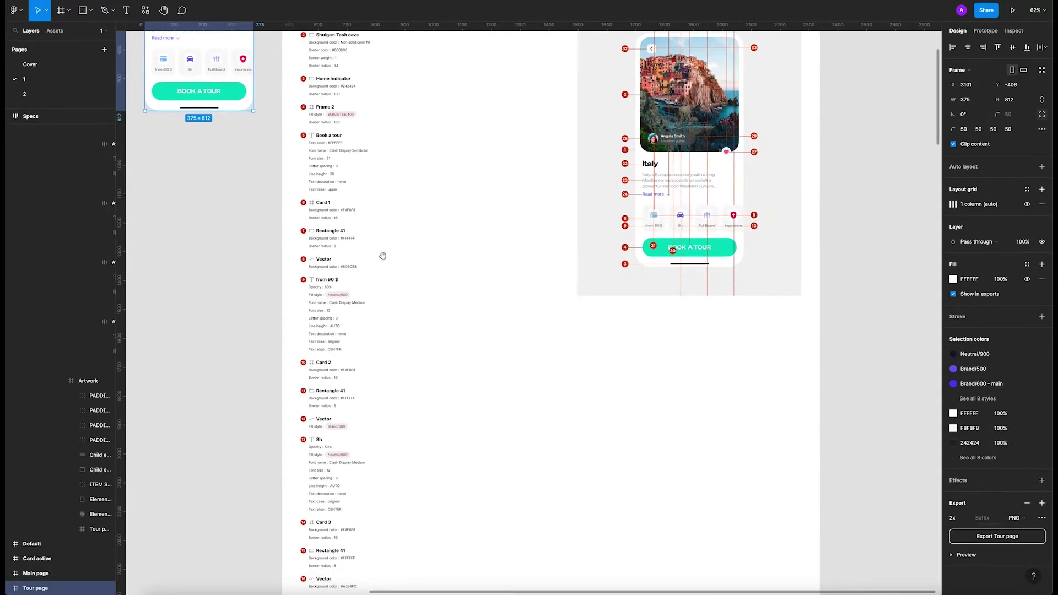
{"action": "scroll", "coordinate": [299, 338], "scroll_direction": "up", "scroll_amount": 3, "text": "ctrl"}
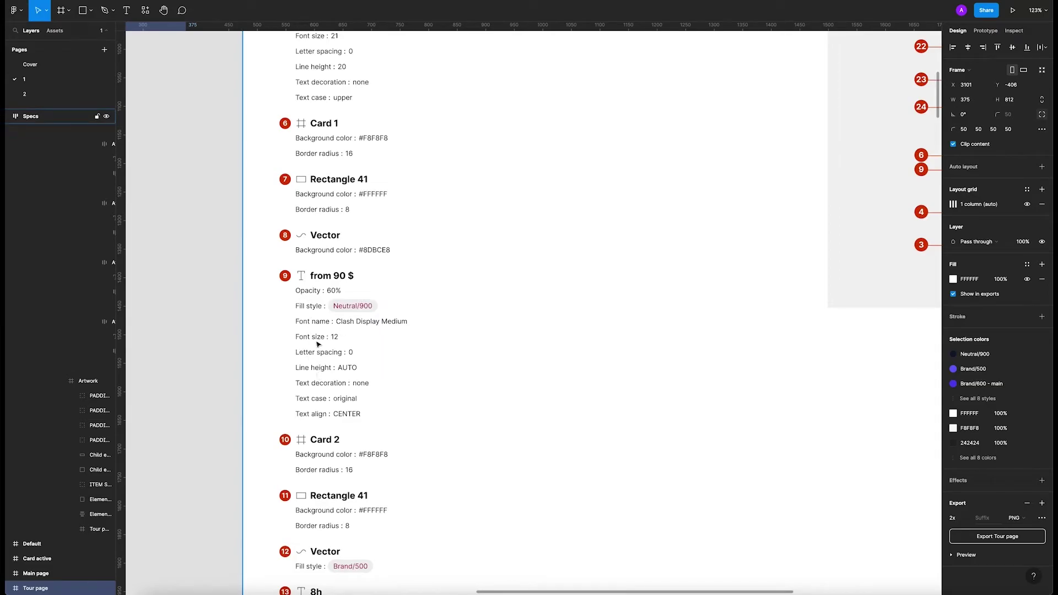
{"action": "scroll", "coordinate": [321, 342], "scroll_direction": "down", "scroll_amount": 3}
{"action": "scroll", "coordinate": [411, 402], "scroll_direction": "down", "scroll_amount": 1}
{"action": "scroll", "coordinate": [382, 333], "scroll_direction": "down", "scroll_amount": 3, "text": "ctrl"}
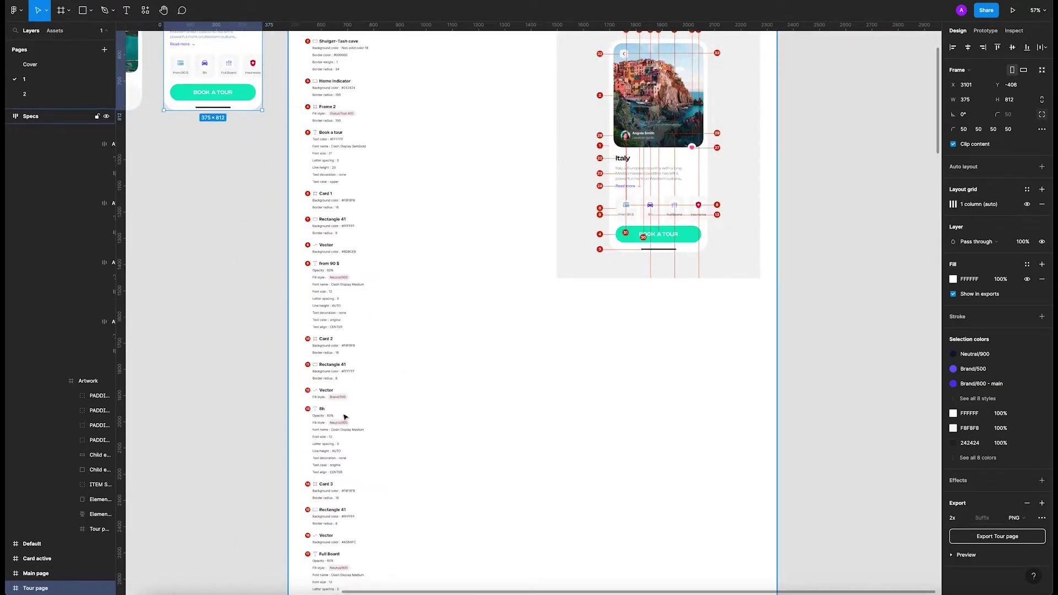
{"action": "scroll", "coordinate": [345, 418], "scroll_direction": "down", "scroll_amount": 3}
{"action": "scroll", "coordinate": [354, 390], "scroll_direction": "down", "scroll_amount": 2, "text": "ctrl"}
{"action": "scroll", "coordinate": [342, 406], "scroll_direction": "down", "scroll_amount": 2}
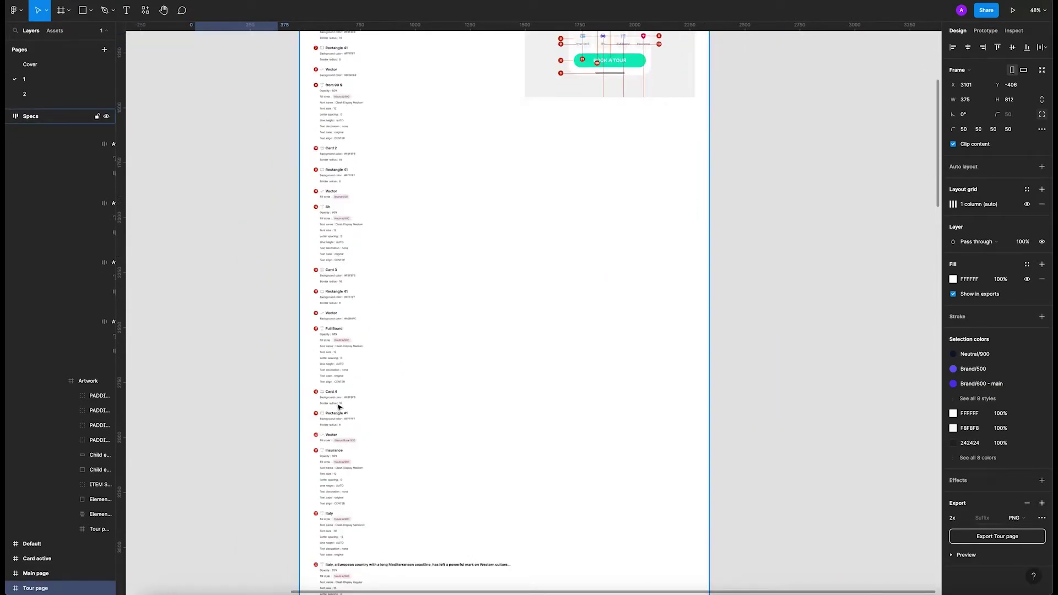
{"action": "scroll", "coordinate": [342, 406], "scroll_direction": "down", "scroll_amount": 3, "text": "ctrl"}
{"action": "scroll", "coordinate": [348, 459], "scroll_direction": "down", "scroll_amount": 3}
{"action": "scroll", "coordinate": [344, 456], "scroll_direction": "down", "scroll_amount": 5}
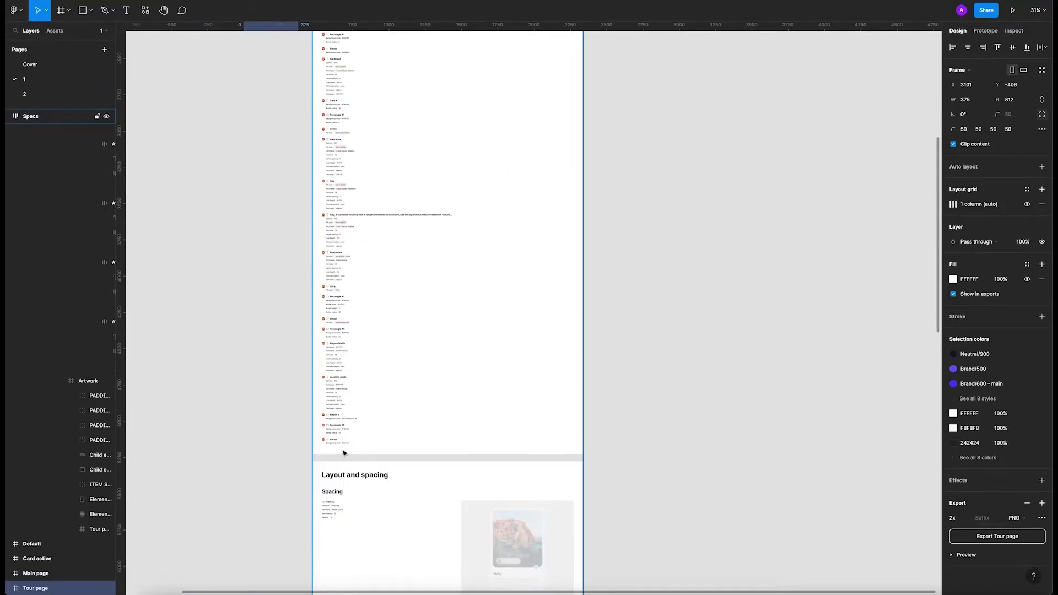
{"action": "scroll", "coordinate": [338, 441], "scroll_direction": "up", "scroll_amount": 4}
{"action": "scroll", "coordinate": [343, 384], "scroll_direction": "up", "scroll_amount": 10, "text": "ctrl"}
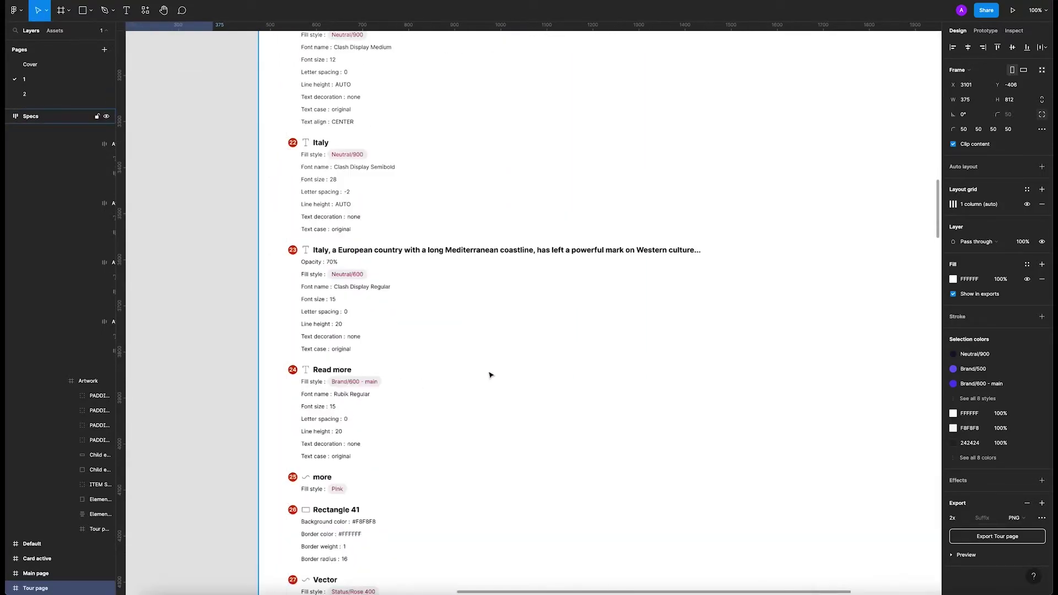
{"action": "scroll", "coordinate": [545, 401], "scroll_direction": "up", "scroll_amount": 10}
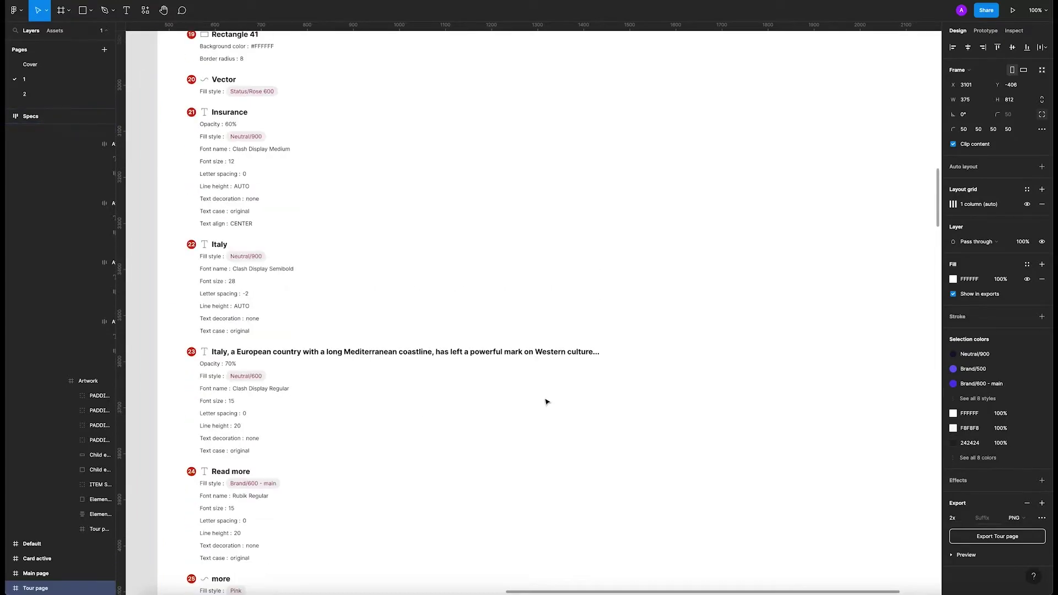
{"action": "scroll", "coordinate": [545, 405], "scroll_direction": "up", "scroll_amount": 15}
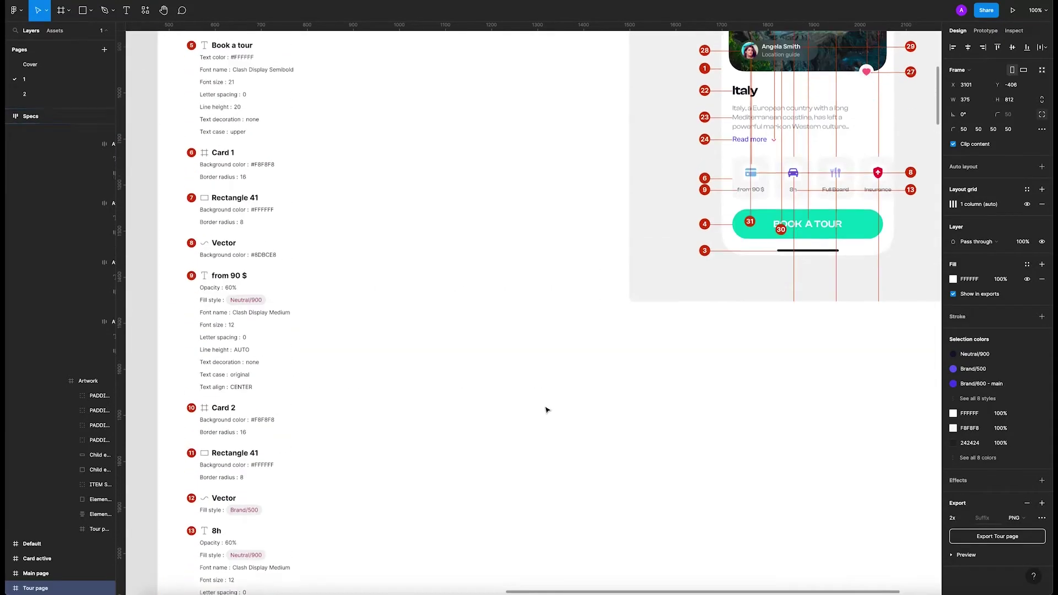
{"action": "left_click_drag", "start_coordinate": [609, 285], "coordinate": [490, 356]}
{"action": "scroll", "coordinate": [697, 298], "scroll_direction": "down", "scroll_amount": 3}
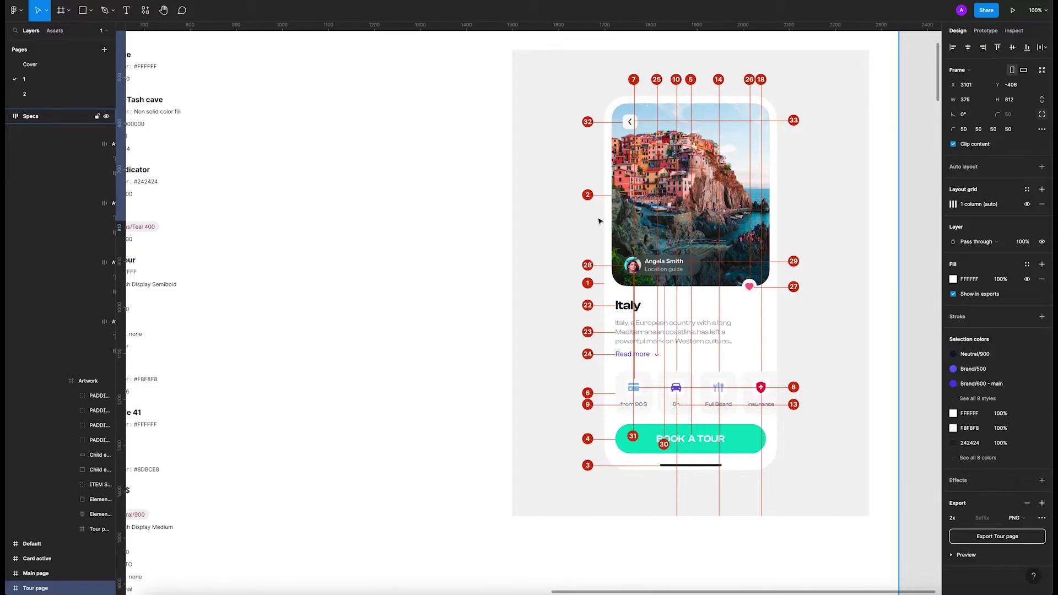
{"action": "scroll", "coordinate": [614, 315], "scroll_direction": "up", "scroll_amount": 5}
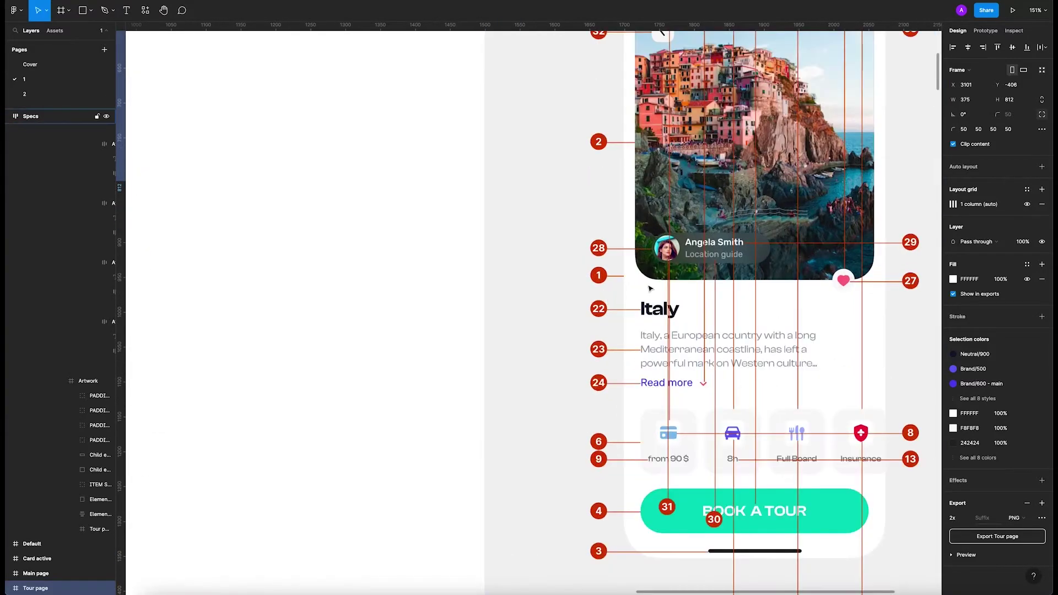
{"action": "left_click_drag", "start_coordinate": [668, 282], "coordinate": [698, 281]}
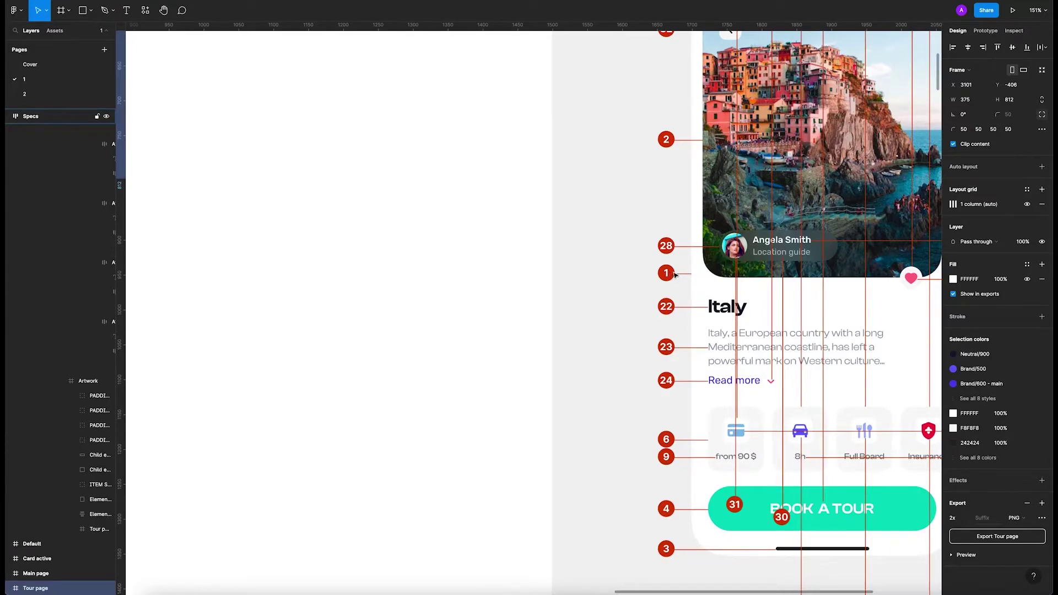
{"action": "scroll", "coordinate": [689, 277], "scroll_direction": "down", "scroll_amount": 5}
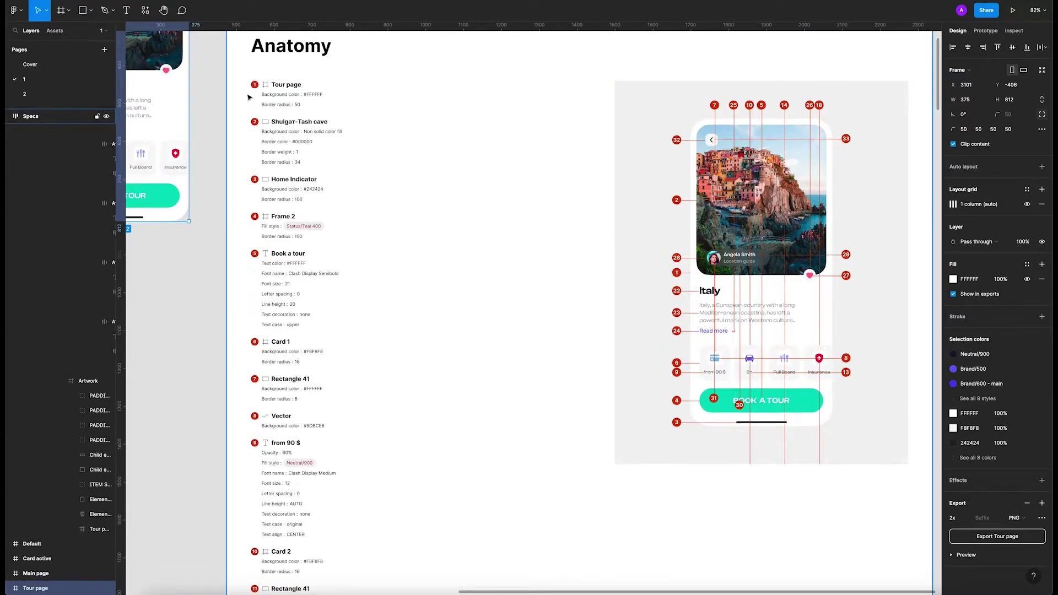
{"action": "scroll", "coordinate": [266, 103], "scroll_direction": "up", "scroll_amount": 1}
{"action": "scroll", "coordinate": [267, 103], "scroll_direction": "up", "scroll_amount": 5}
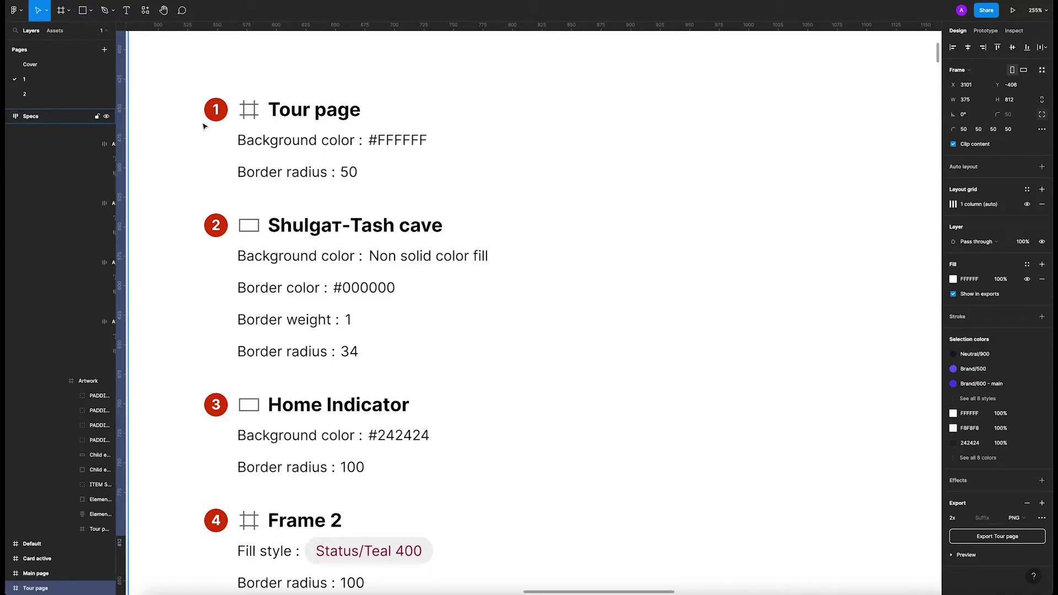
{"action": "scroll", "coordinate": [329, 150], "scroll_direction": "down", "scroll_amount": 10}
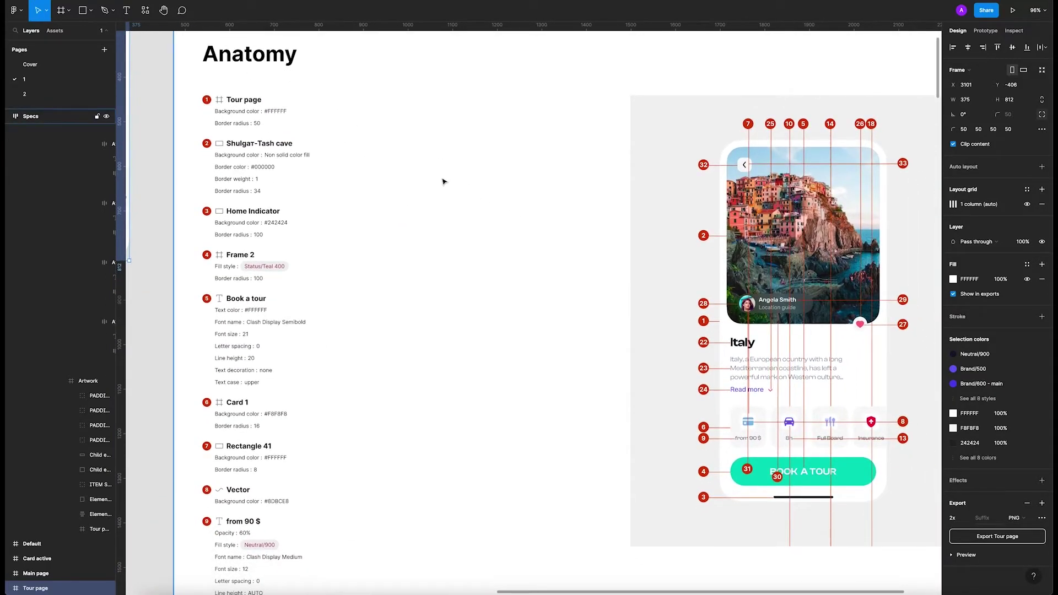
{"action": "scroll", "coordinate": [513, 237], "scroll_direction": "down", "scroll_amount": 5}
{"action": "scroll", "coordinate": [506, 238], "scroll_direction": "down", "scroll_amount": 2}
{"action": "scroll", "coordinate": [496, 287], "scroll_direction": "down", "scroll_amount": 10}
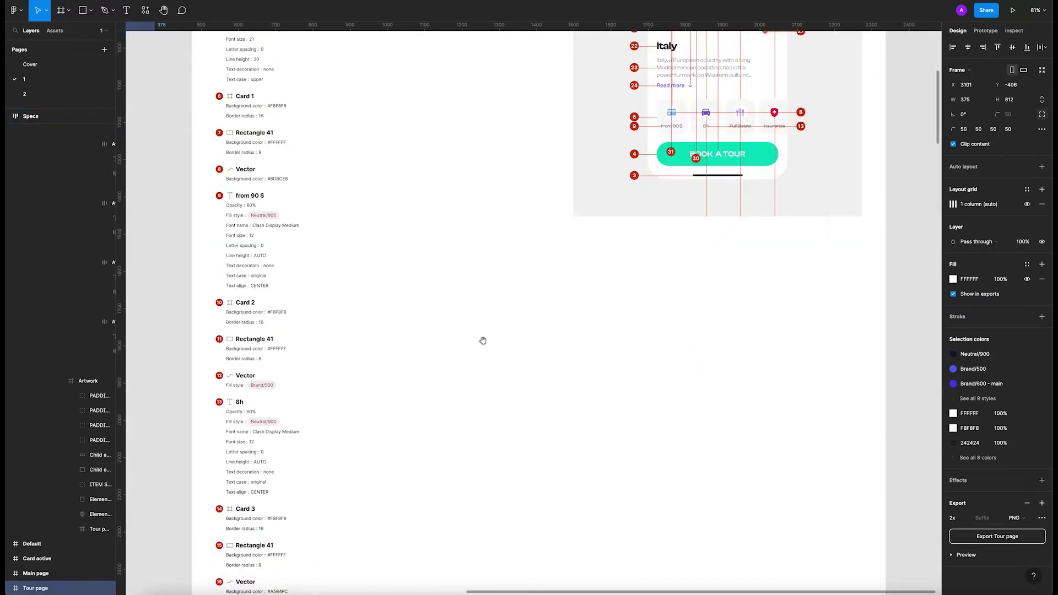
{"action": "scroll", "coordinate": [484, 373], "scroll_direction": "down", "scroll_amount": 15}
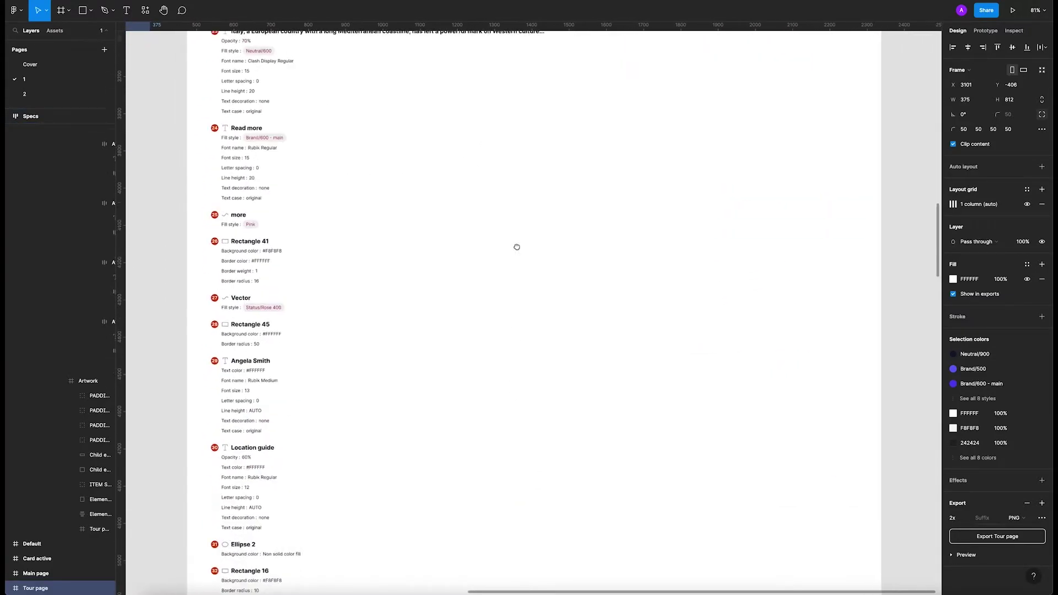
{"action": "scroll", "coordinate": [524, 347], "scroll_direction": "down", "scroll_amount": 5}
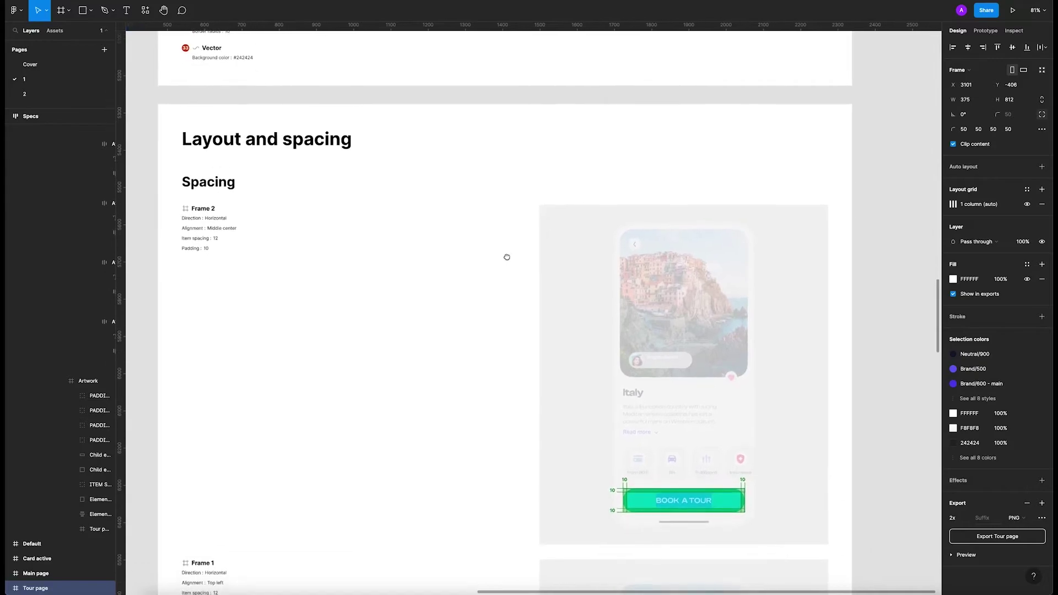
{"action": "scroll", "coordinate": [518, 246], "scroll_direction": "up", "scroll_amount": 1}
{"action": "scroll", "coordinate": [524, 245], "scroll_direction": "down", "scroll_amount": 1}
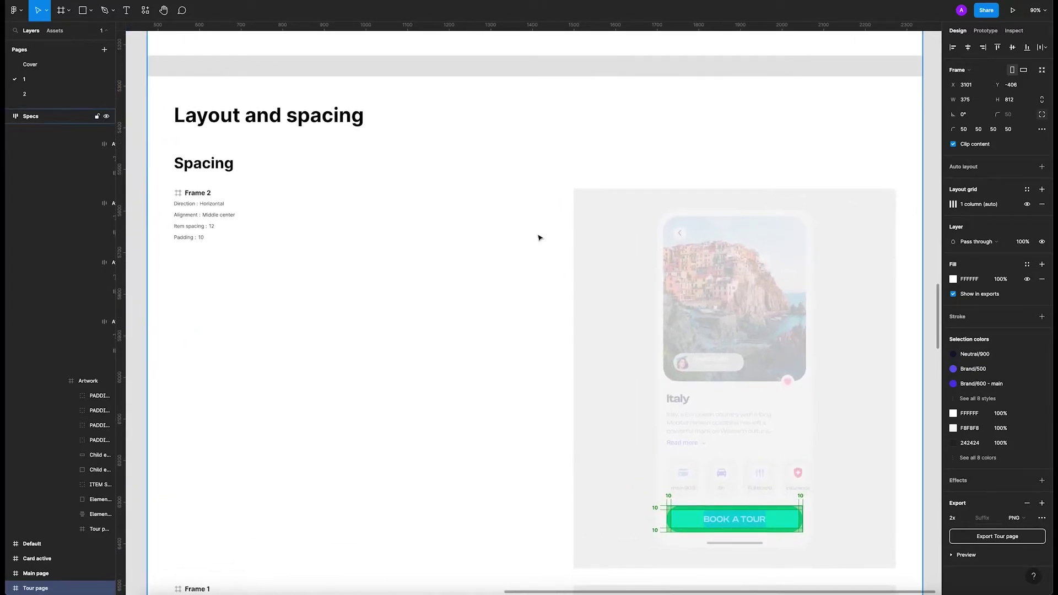
{"action": "scroll", "coordinate": [521, 223], "scroll_direction": "down", "scroll_amount": 1}
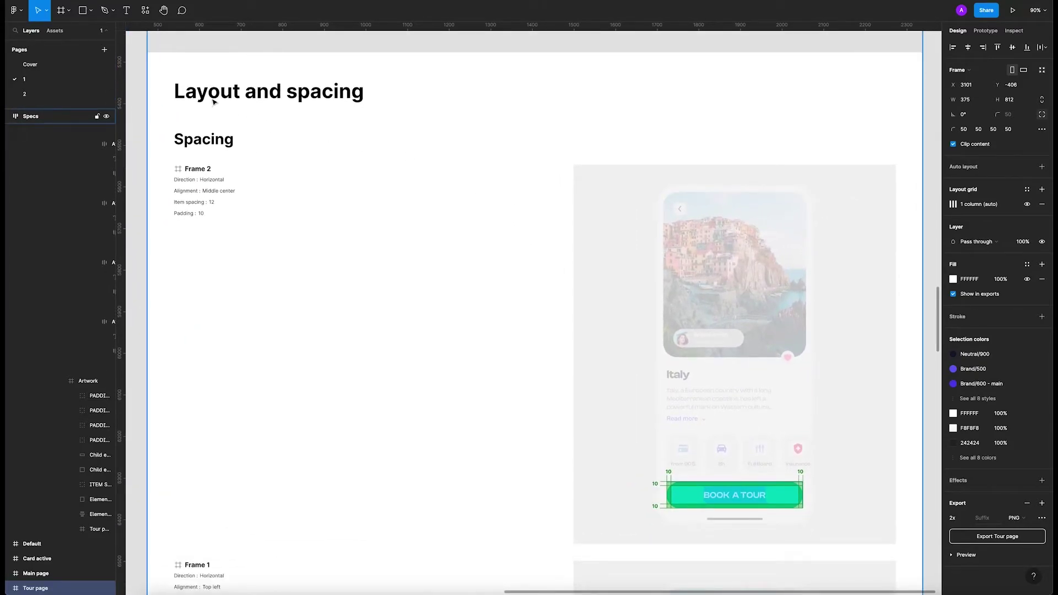
{"action": "scroll", "coordinate": [561, 291], "scroll_direction": "down", "scroll_amount": 1}
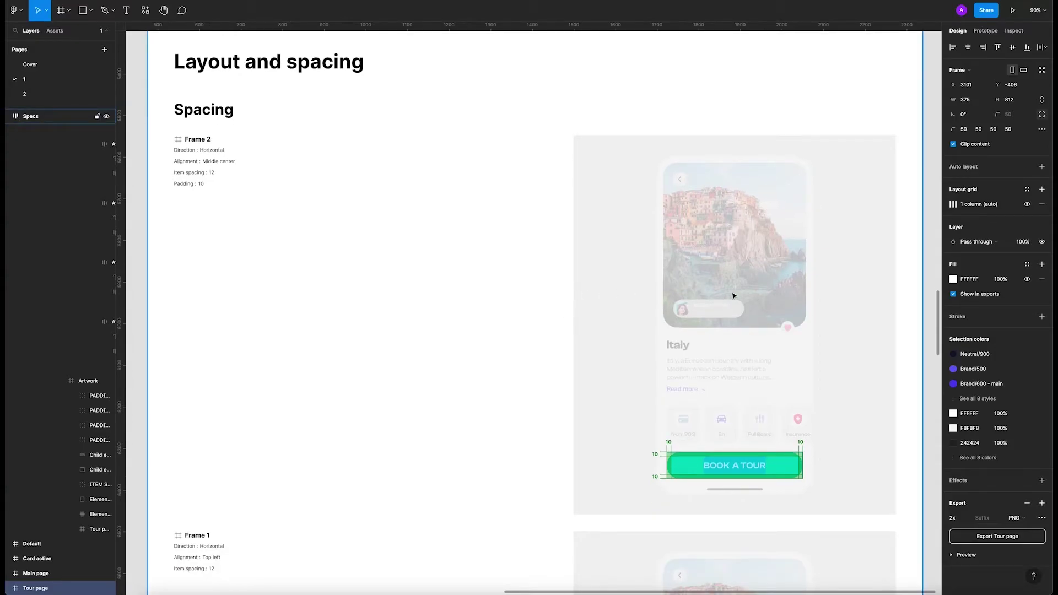
{"action": "scroll", "coordinate": [755, 471], "scroll_direction": "down", "scroll_amount": 6}
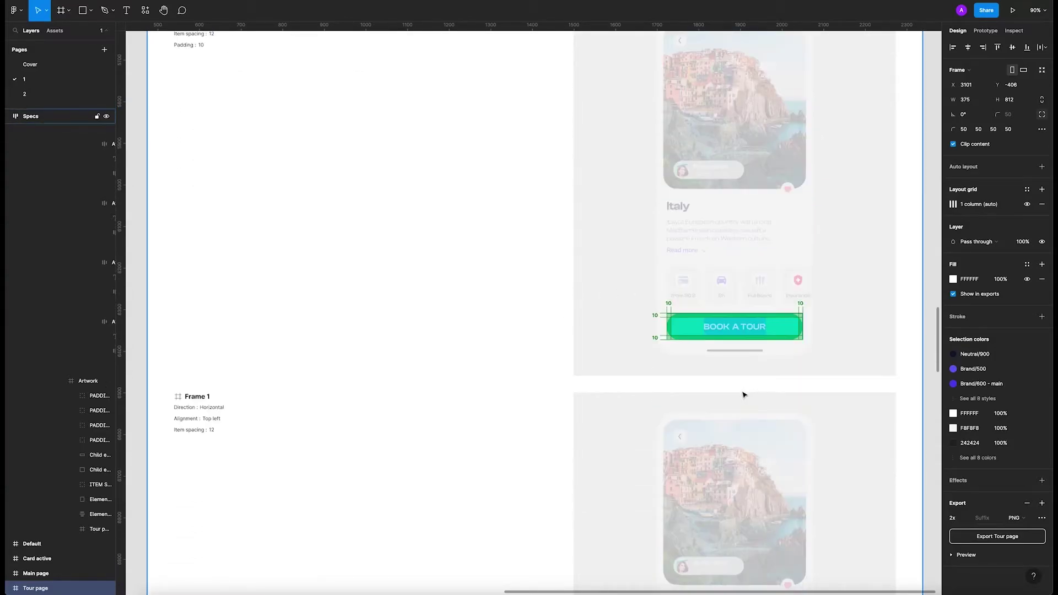
{"action": "scroll", "coordinate": [758, 438], "scroll_direction": "down", "scroll_amount": 2}
{"action": "scroll", "coordinate": [759, 300], "scroll_direction": "up", "scroll_amount": 4}
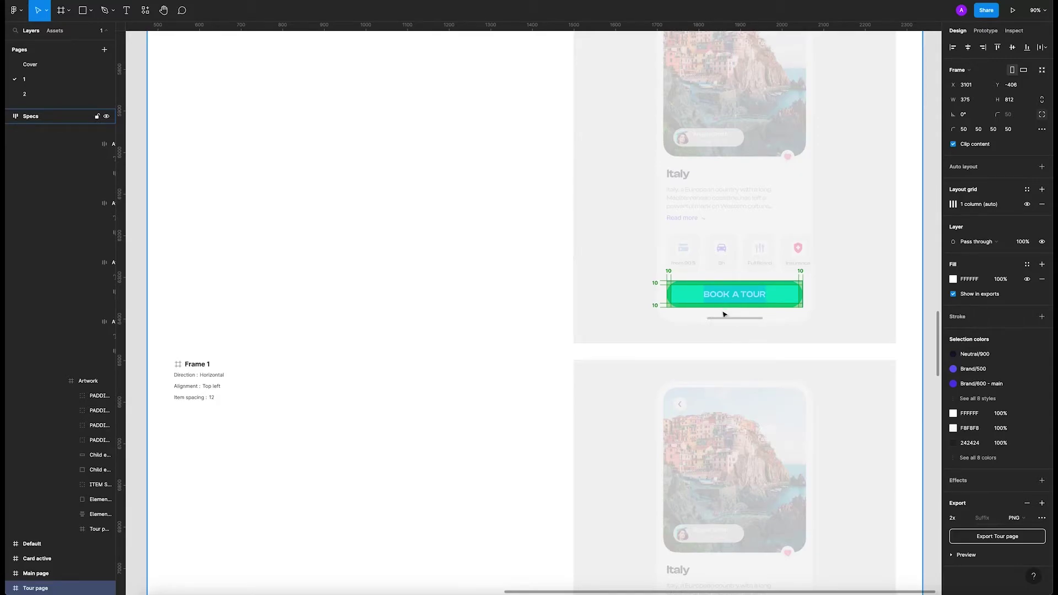
{"action": "scroll", "coordinate": [723, 314], "scroll_direction": "down", "scroll_amount": 1}
{"action": "scroll", "coordinate": [704, 265], "scroll_direction": "up", "scroll_amount": 3}
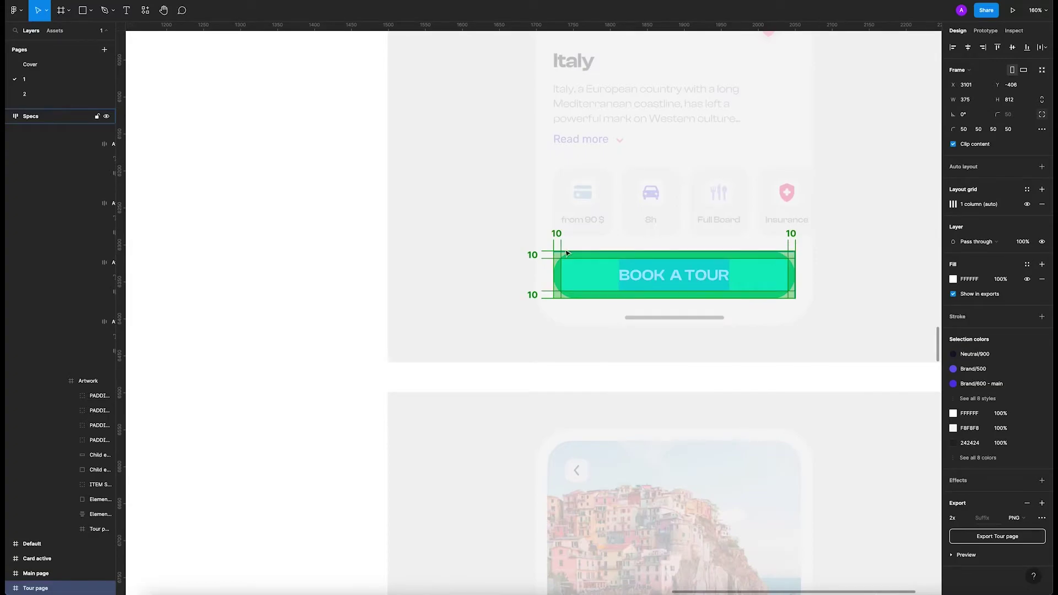
{"action": "scroll", "coordinate": [667, 298], "scroll_direction": "down", "scroll_amount": 15}
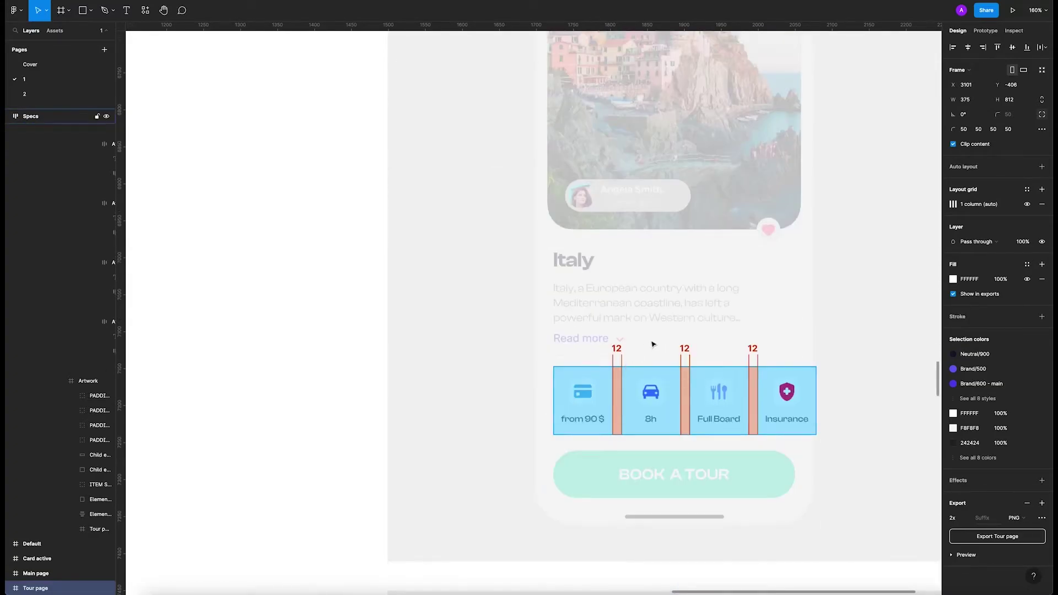
{"action": "scroll", "coordinate": [717, 391], "scroll_direction": "down", "scroll_amount": 5}
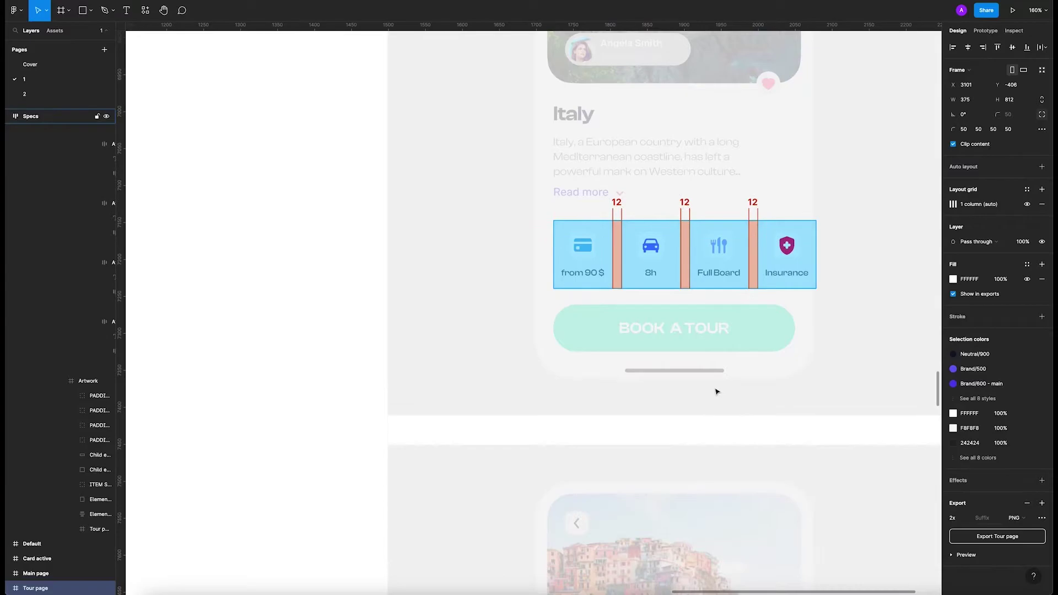
{"action": "scroll", "coordinate": [632, 320], "scroll_direction": "down", "scroll_amount": 10}
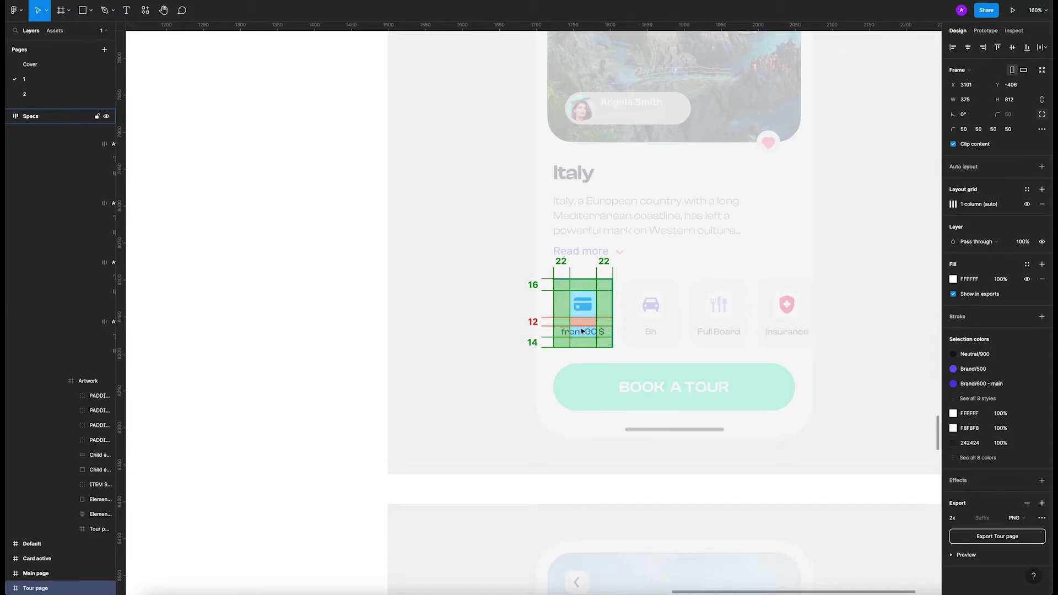
{"action": "scroll", "coordinate": [572, 325], "scroll_direction": "down", "scroll_amount": 10}
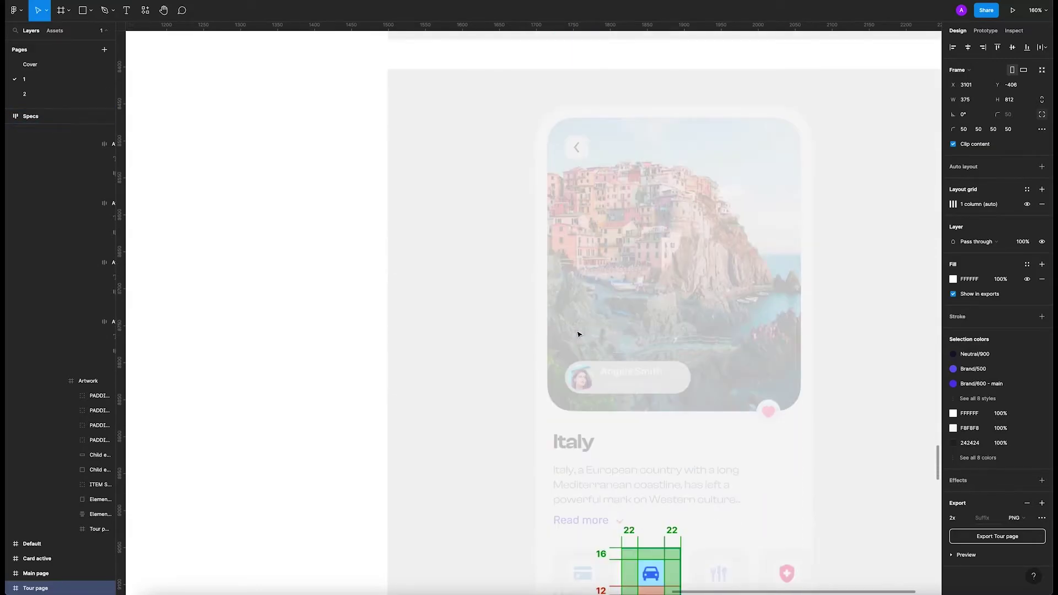
{"action": "scroll", "coordinate": [669, 331], "scroll_direction": "down", "scroll_amount": 2}
{"action": "scroll", "coordinate": [669, 331], "scroll_direction": "down", "scroll_amount": 1}
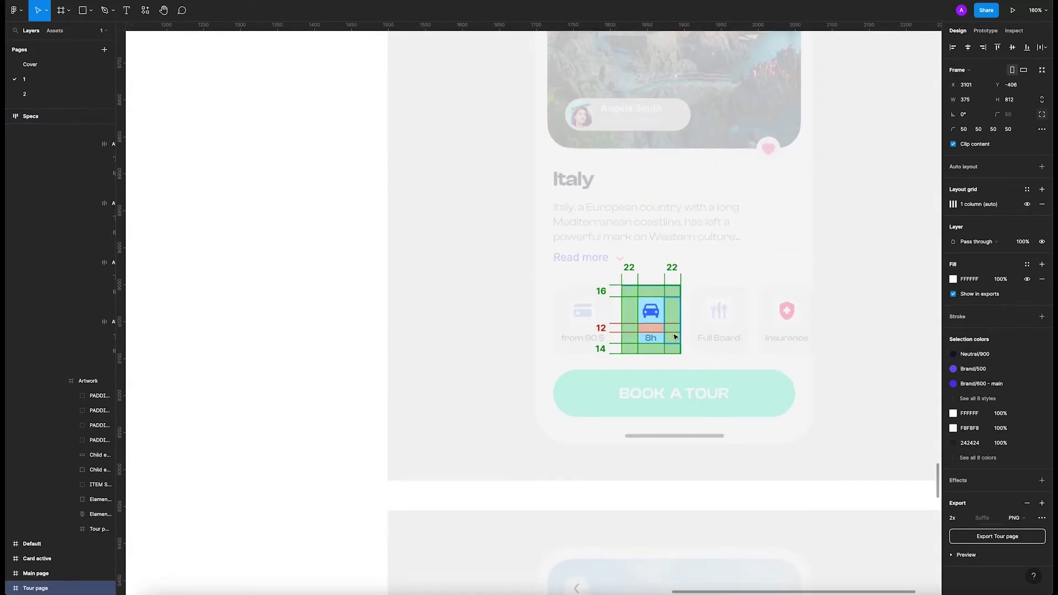
{"action": "scroll", "coordinate": [683, 336], "scroll_direction": "down", "scroll_amount": 5}
{"action": "scroll", "coordinate": [688, 353], "scroll_direction": "down", "scroll_amount": 2}
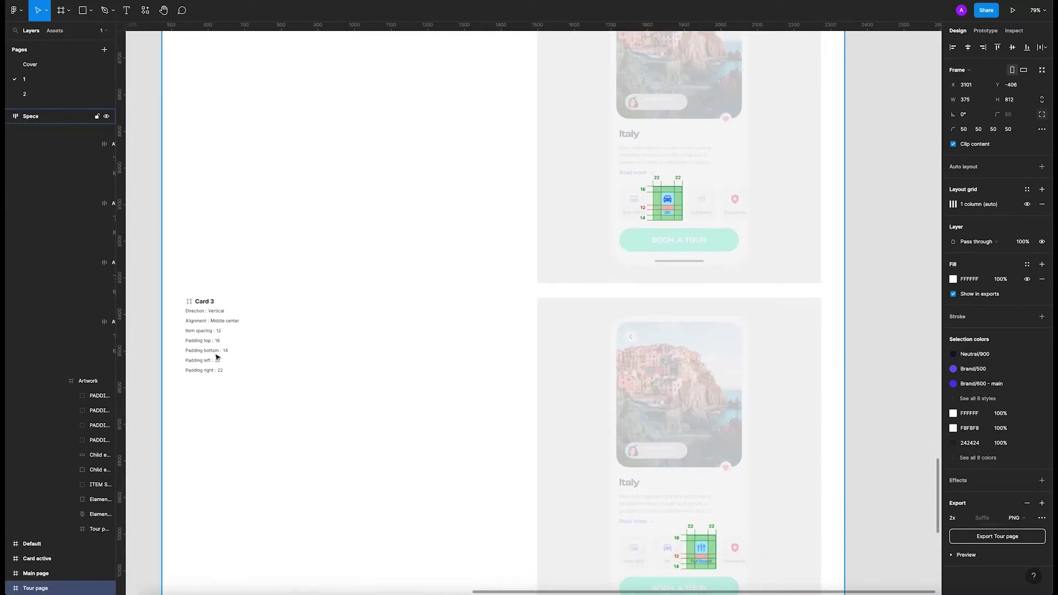
{"action": "scroll", "coordinate": [209, 347], "scroll_direction": "up", "scroll_amount": 5}
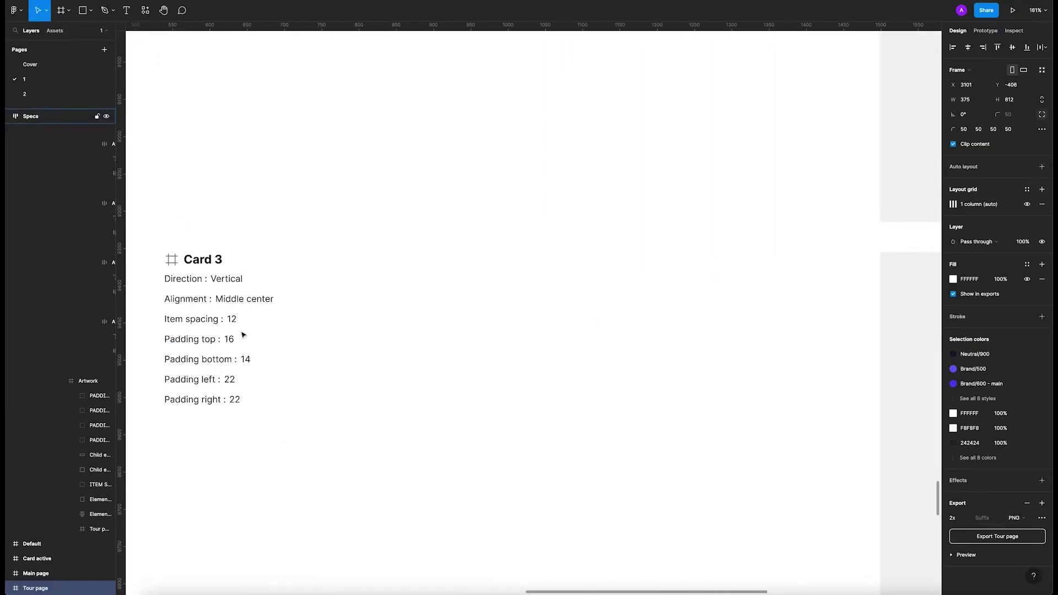
{"action": "scroll", "coordinate": [220, 325], "scroll_direction": "down", "scroll_amount": 6}
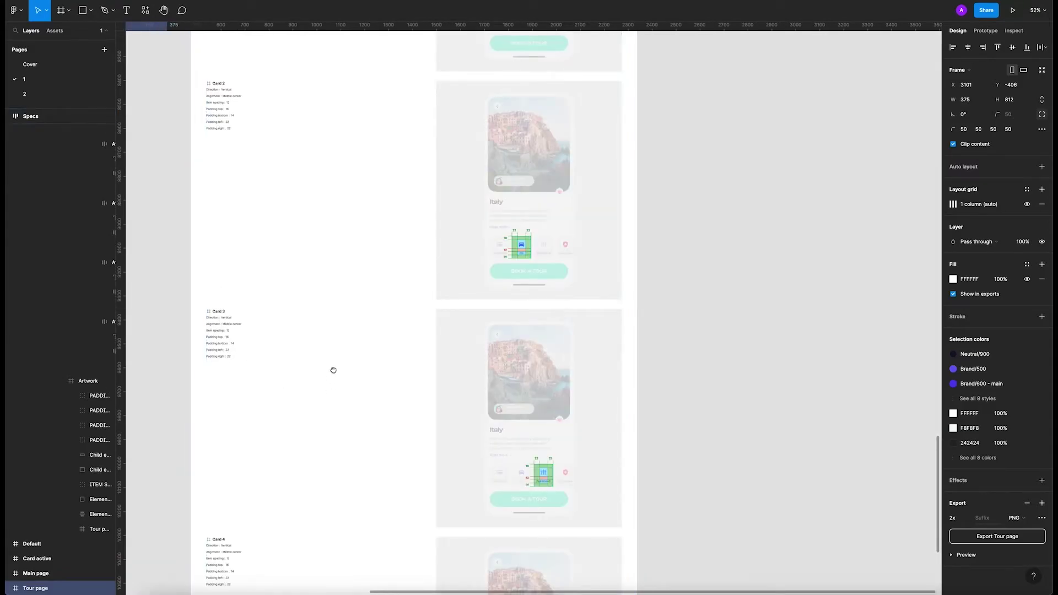
{"action": "scroll", "coordinate": [338, 364], "scroll_direction": "down", "scroll_amount": 2}
{"action": "scroll", "coordinate": [348, 349], "scroll_direction": "left", "scroll_amount": 1}
{"action": "scroll", "coordinate": [470, 373], "scroll_direction": "down", "scroll_amount": 3}
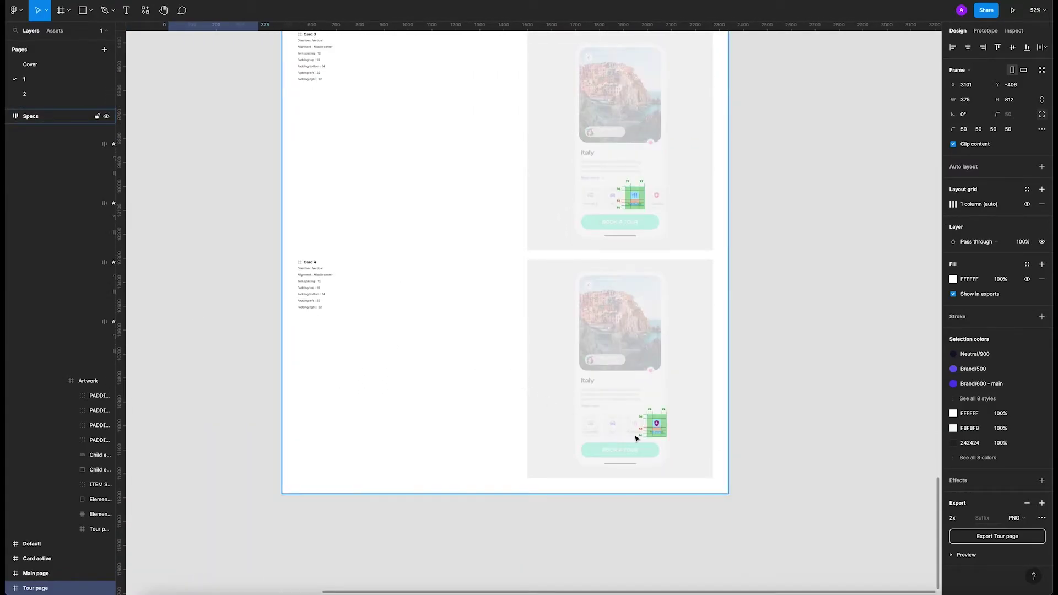
{"action": "scroll", "coordinate": [644, 444], "scroll_direction": "down", "scroll_amount": 3}
{"action": "scroll", "coordinate": [614, 385], "scroll_direction": "down", "scroll_amount": 3}
{"action": "scroll", "coordinate": [507, 296], "scroll_direction": "up", "scroll_amount": 1}
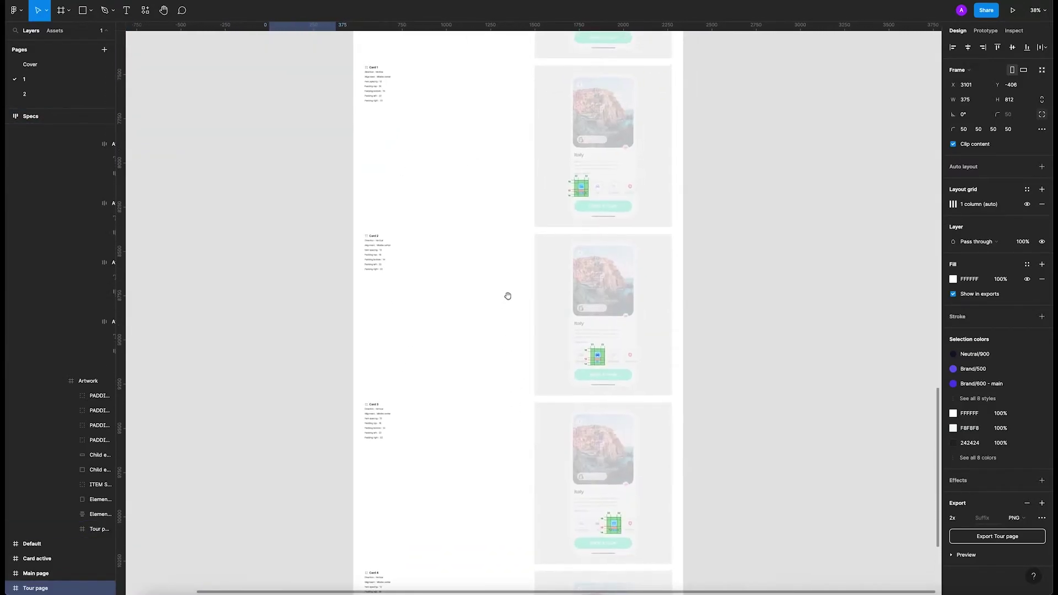
{"action": "scroll", "coordinate": [508, 296], "scroll_direction": "up", "scroll_amount": 15}
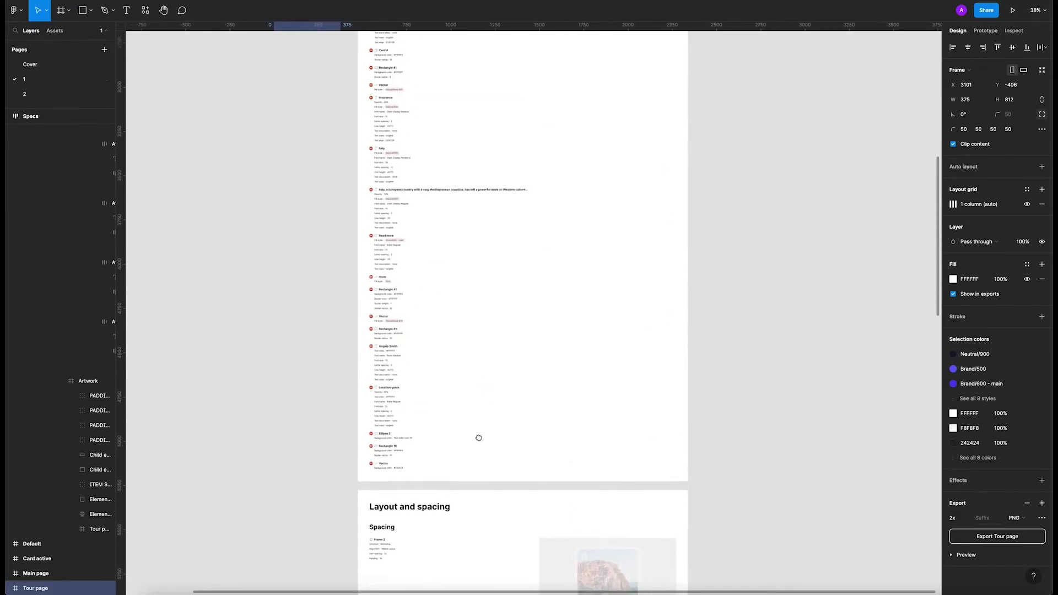
{"action": "scroll", "coordinate": [478, 437], "scroll_direction": "up", "scroll_amount": 10}
Show the Tour page frame's width, height, position, radius and CSS in the Inspect panel.
{"action": "scroll", "coordinate": [462, 262], "scroll_direction": "up", "scroll_amount": 1}
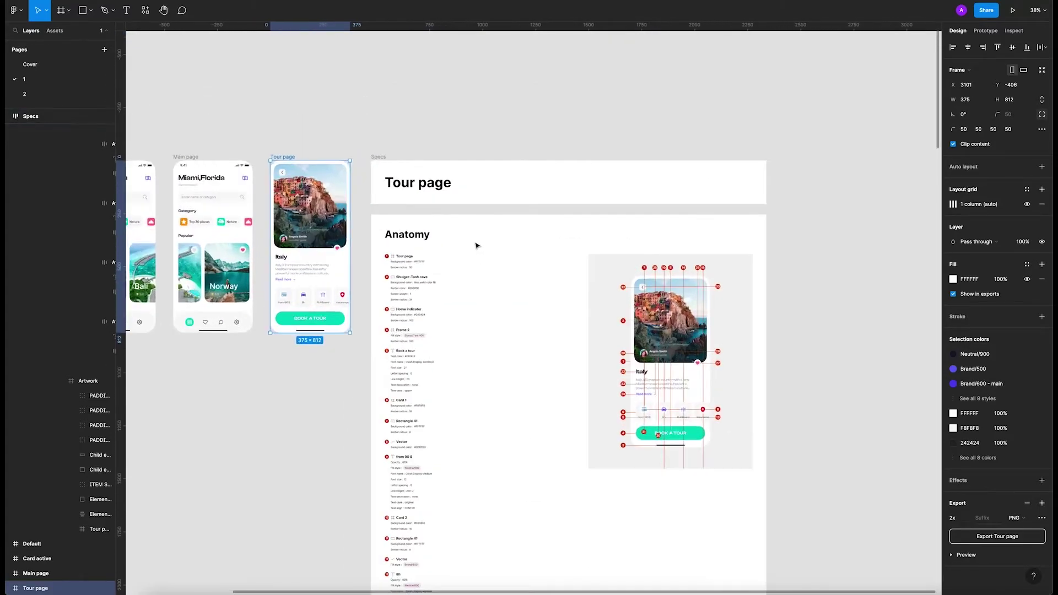
{"action": "scroll", "coordinate": [477, 245], "scroll_direction": "up", "scroll_amount": 3}
{"action": "scroll", "coordinate": [524, 225], "scroll_direction": "down", "scroll_amount": 2}
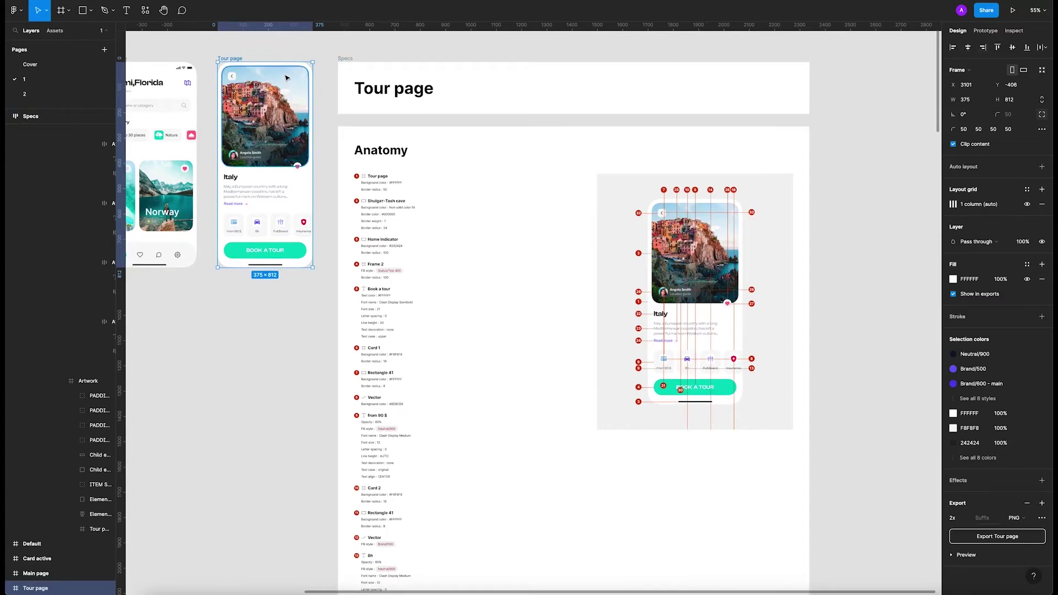
{"action": "left_click", "coordinate": [1014, 31]}
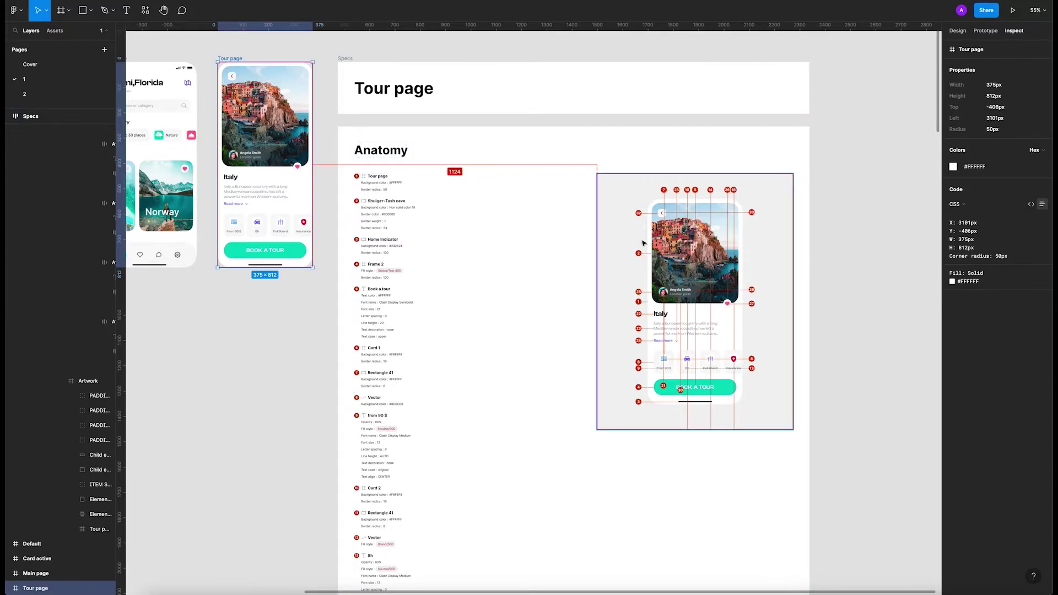
{"action": "scroll", "coordinate": [508, 236], "scroll_direction": "up", "scroll_amount": 3}
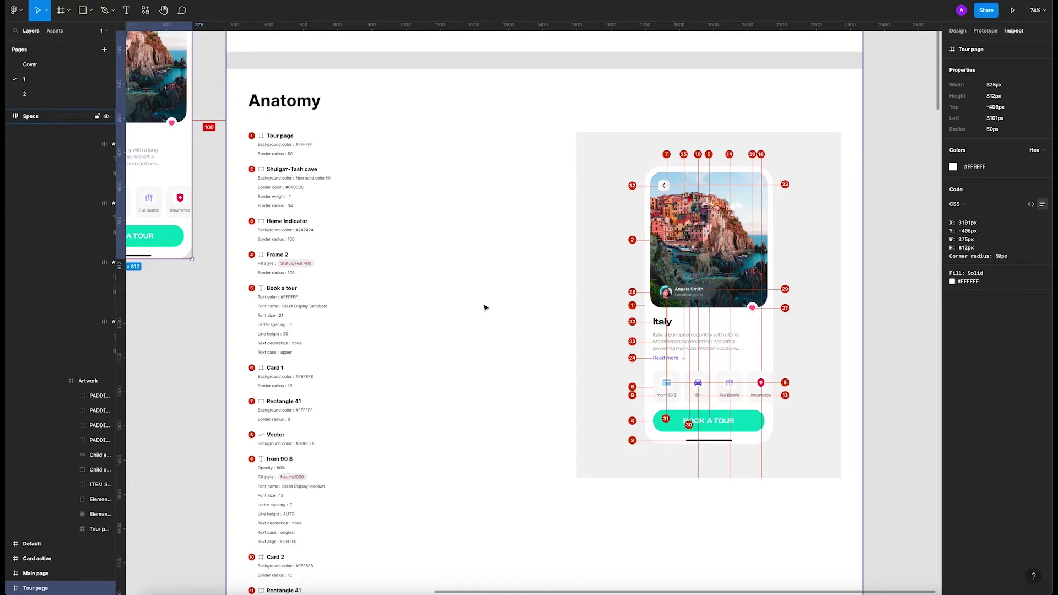
{"action": "scroll", "coordinate": [483, 307], "scroll_direction": "down", "scroll_amount": 6}
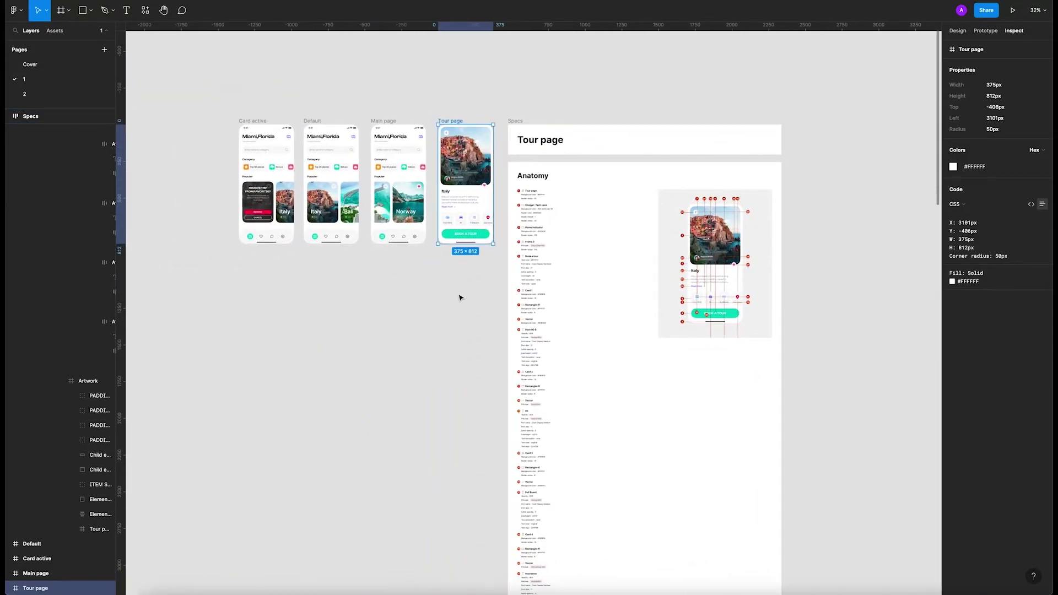
Deselect everything, zoom out over the phone frames, and select the 375×812 Card active frame.
{"action": "left_click", "coordinate": [459, 297]}
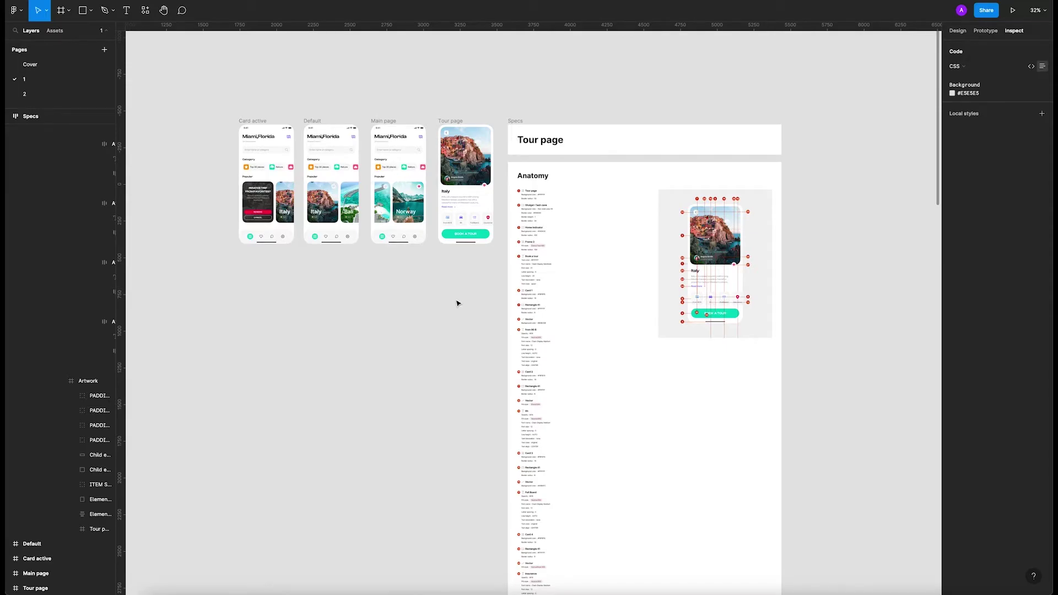
{"action": "scroll", "coordinate": [458, 141], "scroll_direction": "up", "scroll_amount": 6}
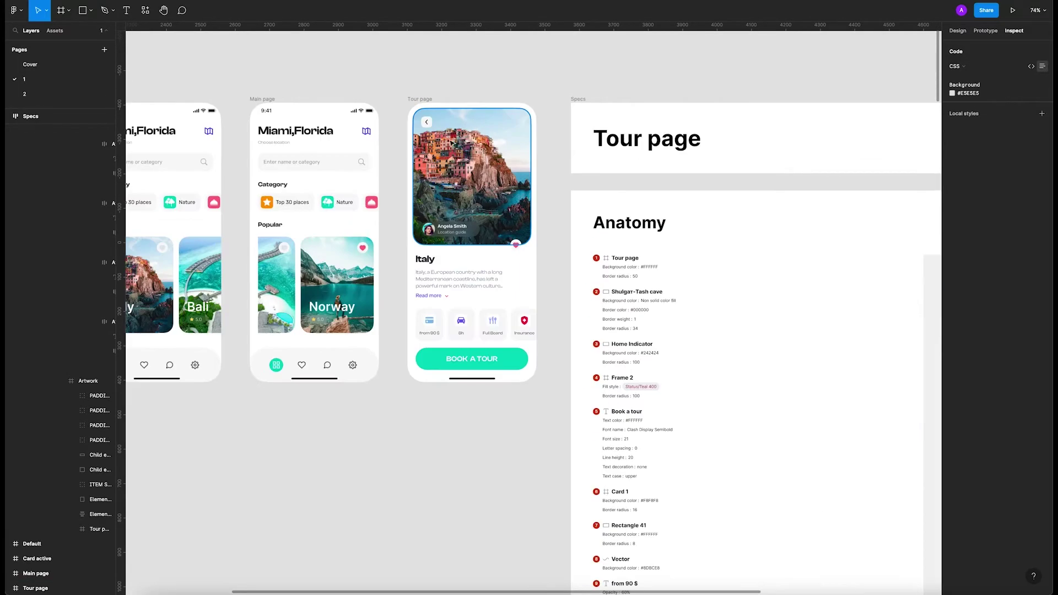
{"action": "scroll", "coordinate": [446, 210], "scroll_direction": "down", "scroll_amount": 5}
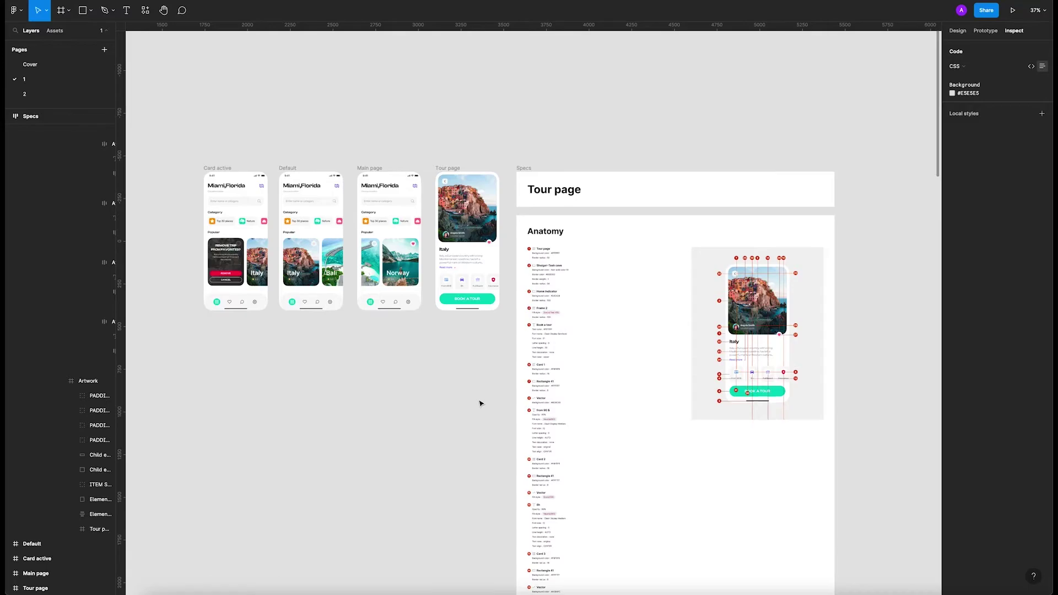
{"action": "scroll", "coordinate": [479, 401], "scroll_direction": "down", "scroll_amount": 3}
{"action": "scroll", "coordinate": [465, 283], "scroll_direction": "down", "scroll_amount": 2}
{"action": "scroll", "coordinate": [408, 272], "scroll_direction": "down", "scroll_amount": 2}
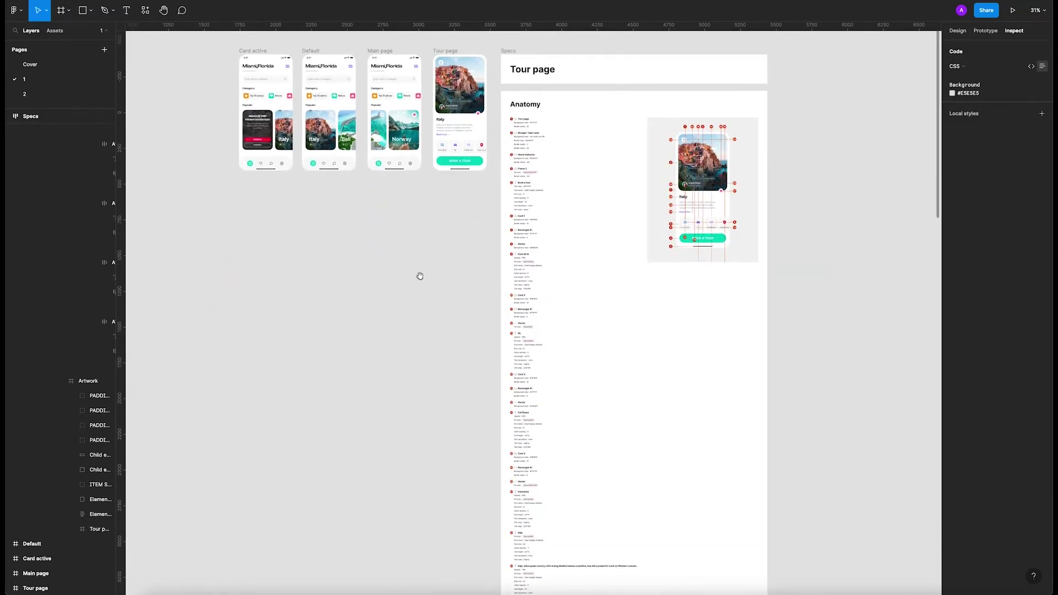
{"action": "scroll", "coordinate": [374, 203], "scroll_direction": "down", "scroll_amount": 2}
{"action": "scroll", "coordinate": [388, 220], "scroll_direction": "right", "scroll_amount": 2}
{"action": "scroll", "coordinate": [402, 226], "scroll_direction": "left", "scroll_amount": 4}
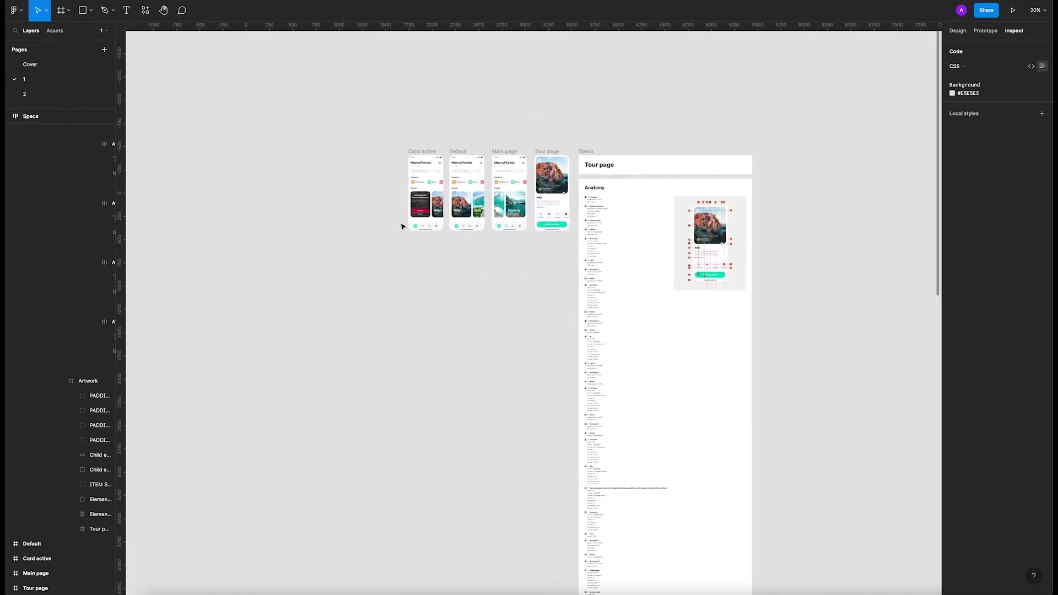
{"action": "scroll", "coordinate": [408, 209], "scroll_direction": "up", "scroll_amount": 4}
{"action": "left_click", "coordinate": [446, 140]}
Generate an EightShapes Specs sheet for the Card active frame from its context-menu Plugins list.
{"action": "right_click", "coordinate": [438, 141]}
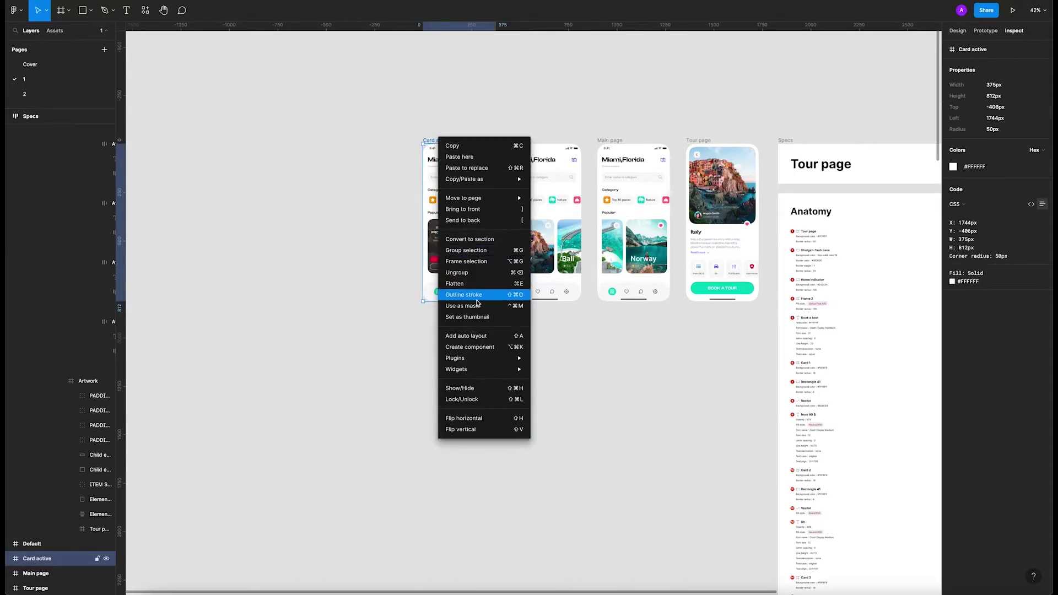
{"action": "mouse_move", "coordinate": [478, 361]}
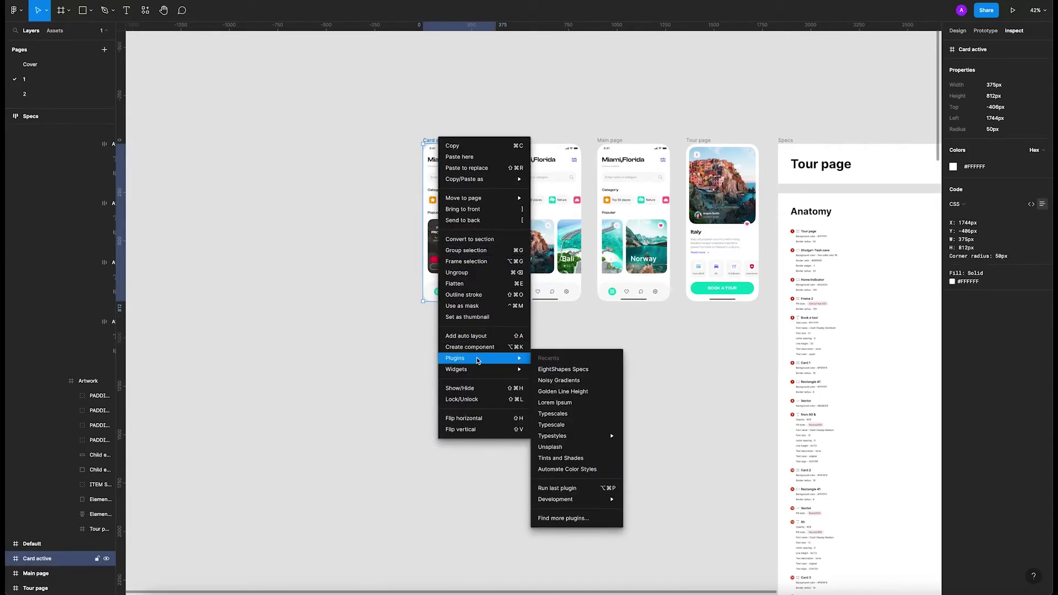
{"action": "left_click", "coordinate": [546, 369]}
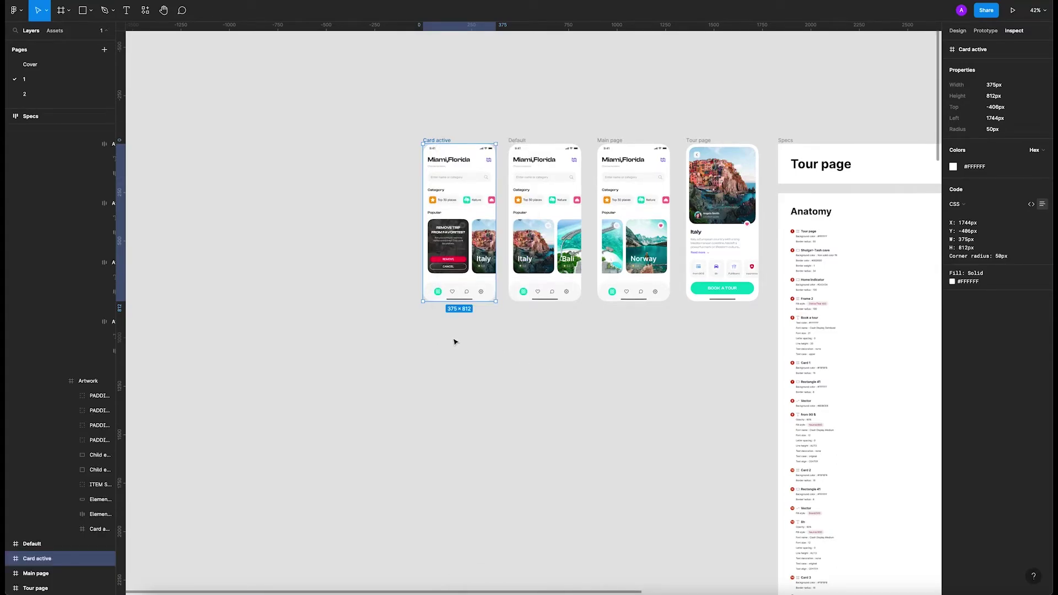
{"action": "scroll", "coordinate": [422, 322], "scroll_direction": "down", "scroll_amount": 6}
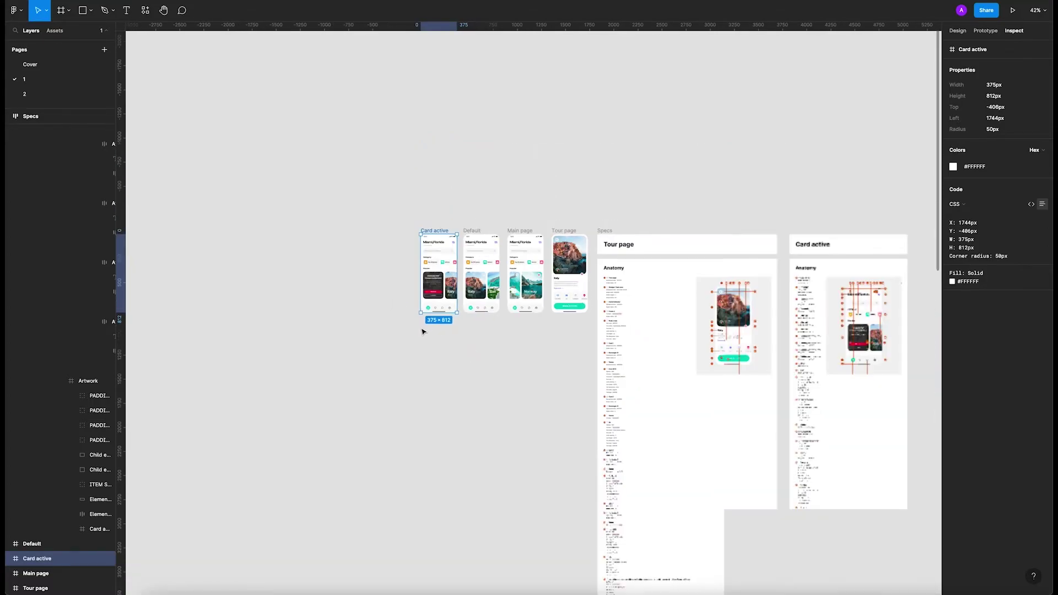
{"action": "scroll", "coordinate": [479, 361], "scroll_direction": "down", "scroll_amount": 3}
{"action": "scroll", "coordinate": [480, 361], "scroll_direction": "right", "scroll_amount": 3}
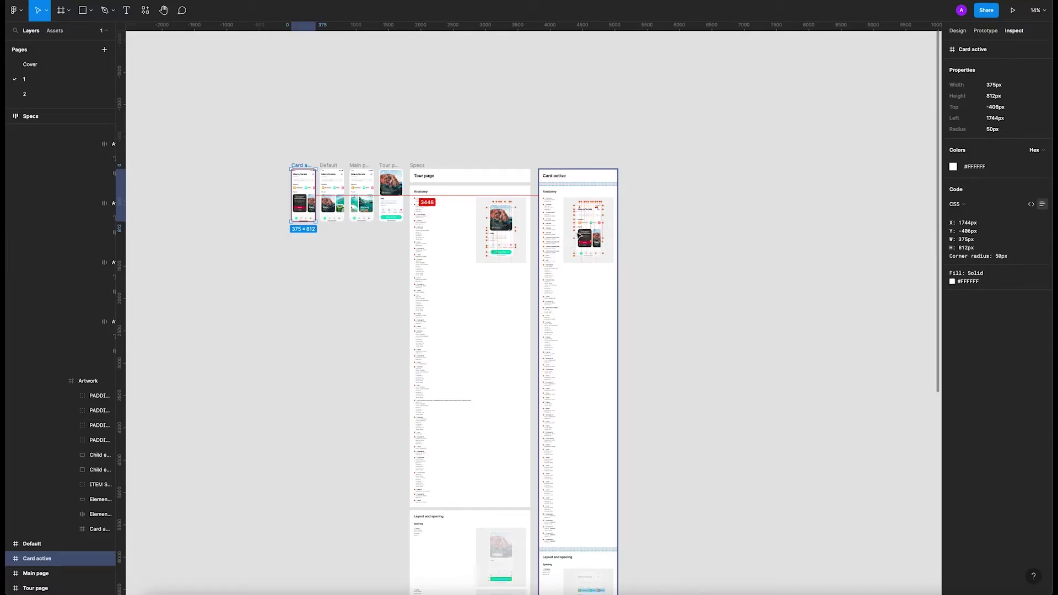
{"action": "scroll", "coordinate": [578, 234], "scroll_direction": "up", "scroll_amount": 10}
{"action": "scroll", "coordinate": [648, 203], "scroll_direction": "down", "scroll_amount": 1}
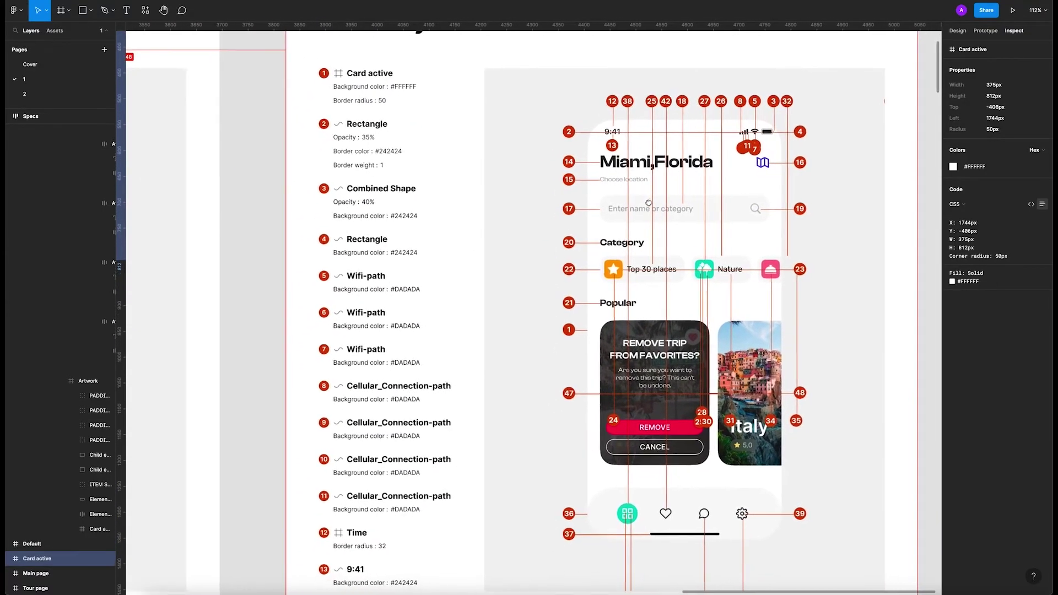
{"action": "left_click_drag", "start_coordinate": [641, 209], "coordinate": [641, 311]}
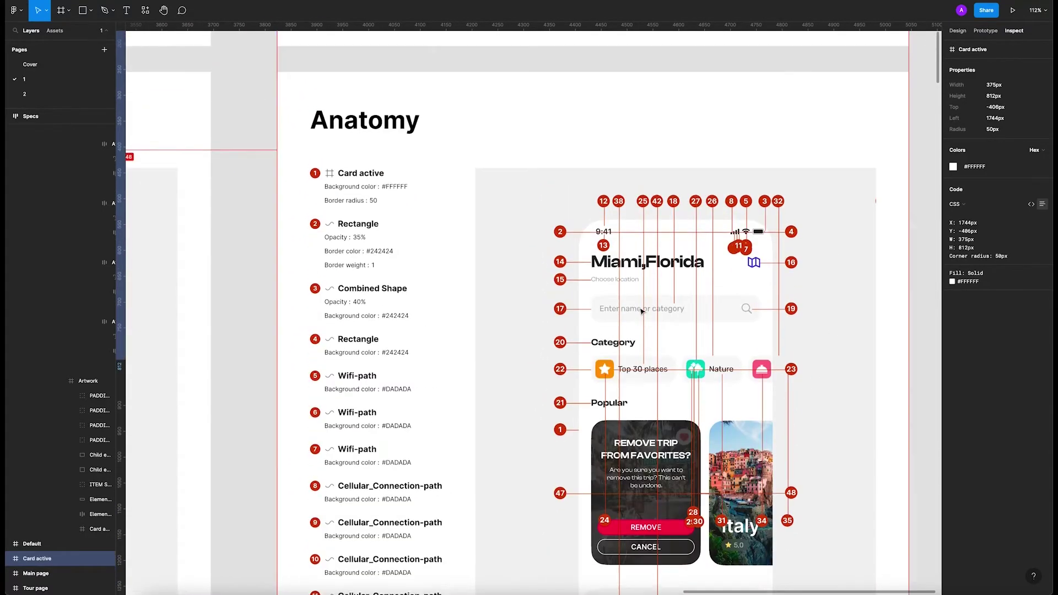
{"action": "scroll", "coordinate": [648, 236], "scroll_direction": "down", "scroll_amount": 3}
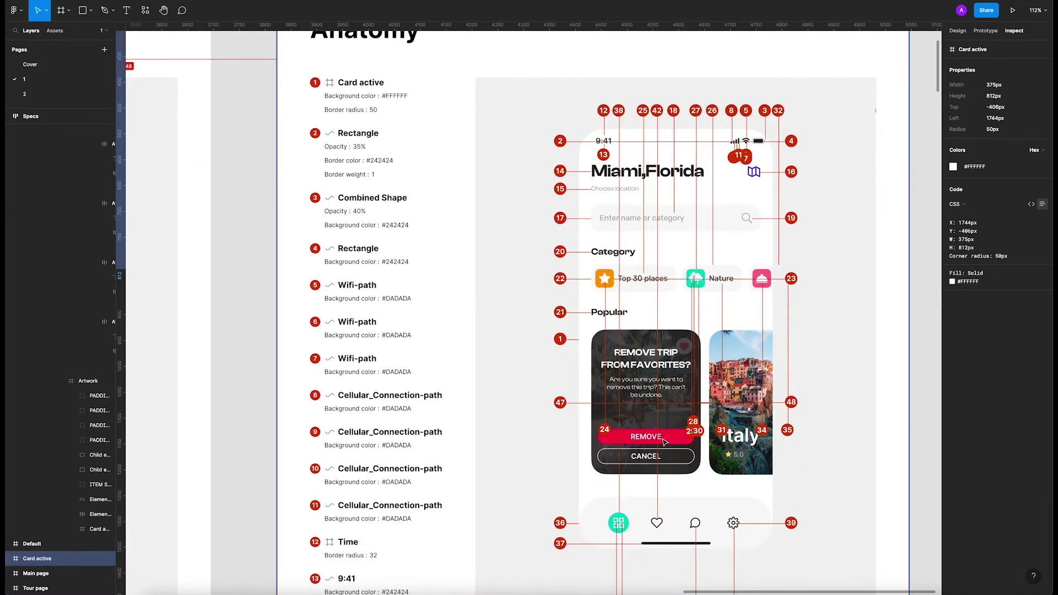
{"action": "scroll", "coordinate": [664, 441], "scroll_direction": "down", "scroll_amount": 3}
{"action": "scroll", "coordinate": [618, 318], "scroll_direction": "down", "scroll_amount": 10}
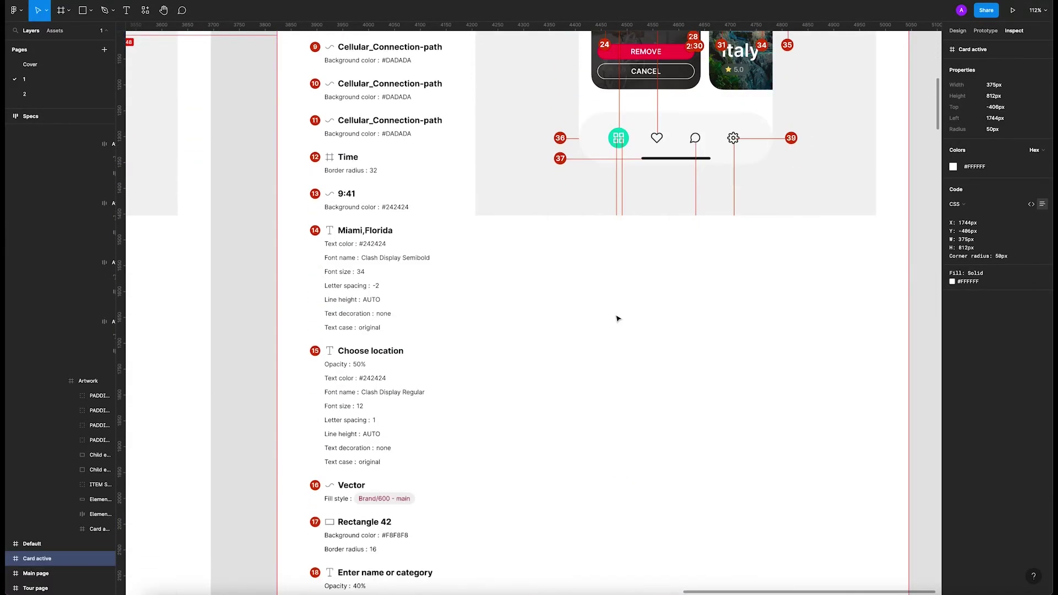
{"action": "scroll", "coordinate": [617, 318], "scroll_direction": "down", "scroll_amount": 20}
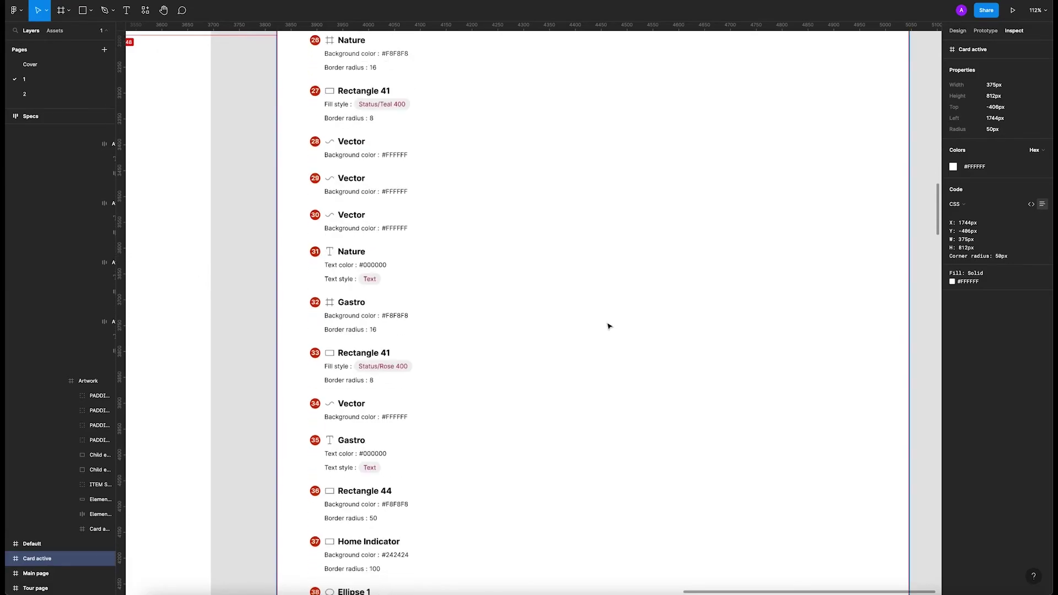
{"action": "scroll", "coordinate": [608, 326], "scroll_direction": "down", "scroll_amount": 20}
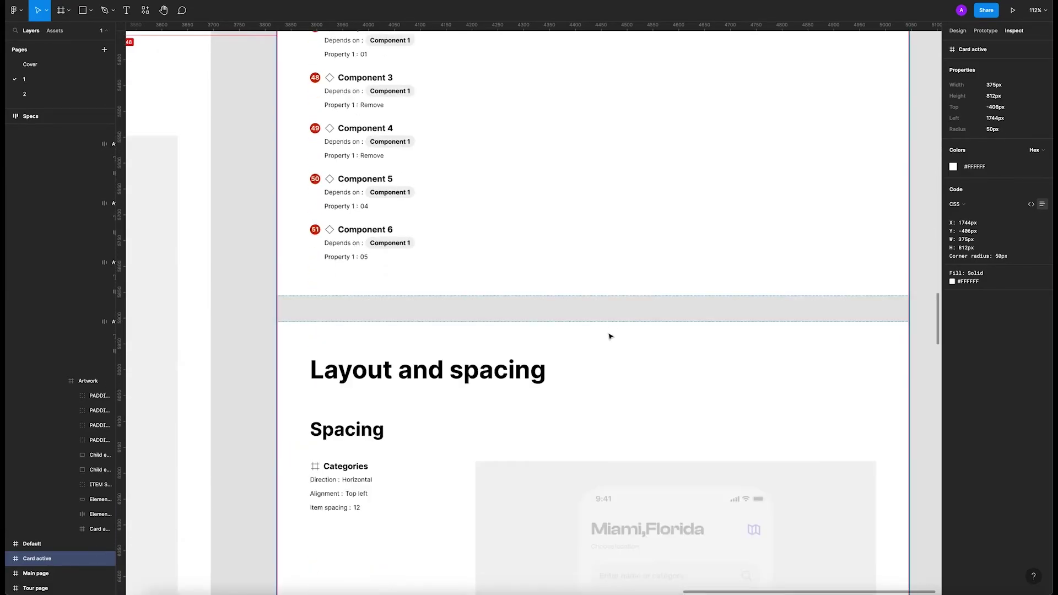
{"action": "scroll", "coordinate": [609, 336], "scroll_direction": "down", "scroll_amount": 5}
{"action": "scroll", "coordinate": [717, 353], "scroll_direction": "down", "scroll_amount": 1, "text": "ctrl"}
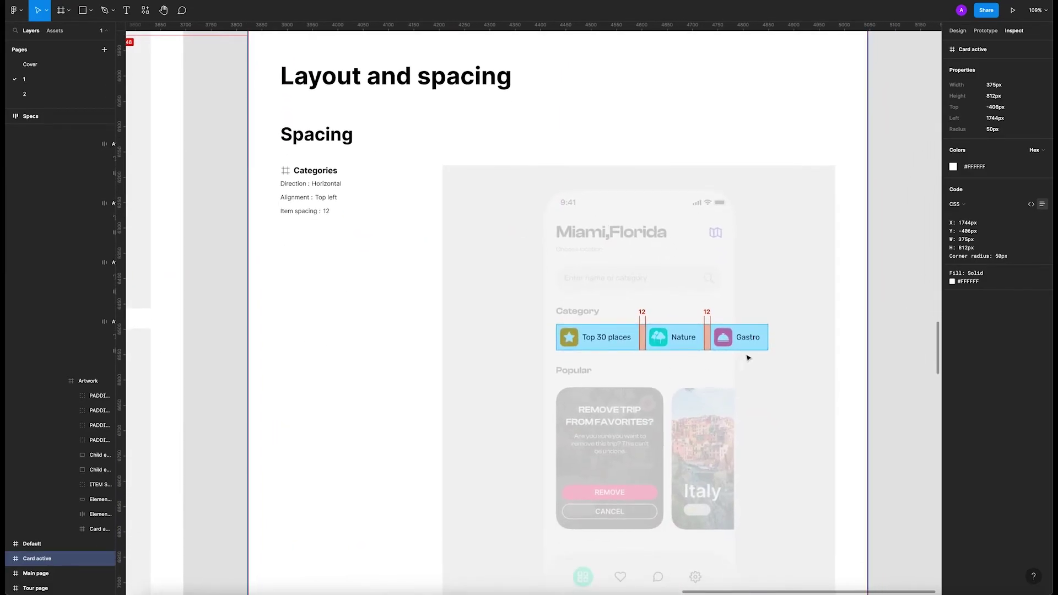
{"action": "scroll", "coordinate": [661, 336], "scroll_direction": "down", "scroll_amount": 10}
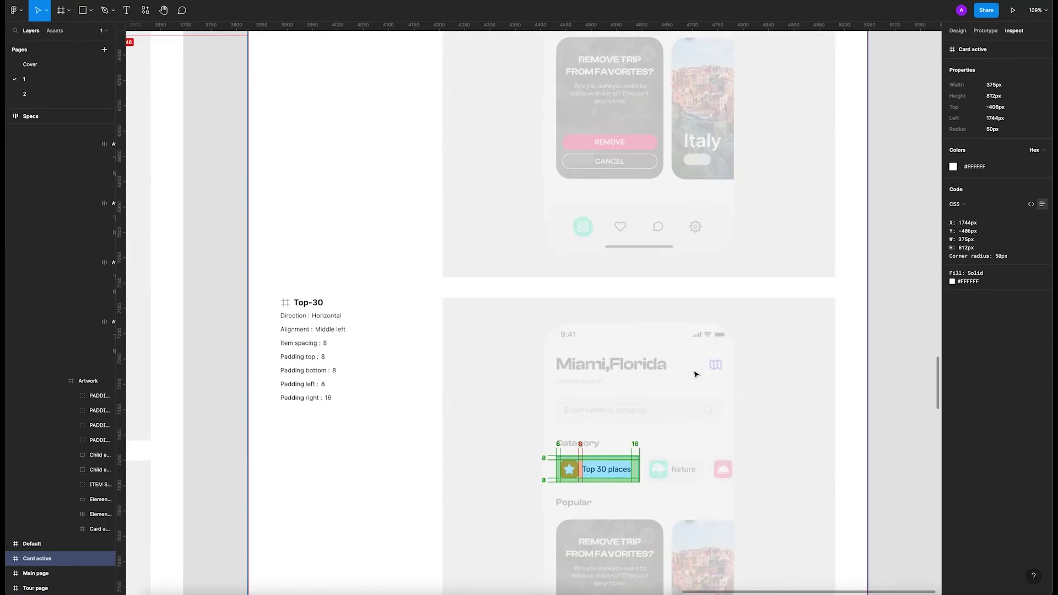
{"action": "scroll", "coordinate": [631, 315], "scroll_direction": "down", "scroll_amount": 15}
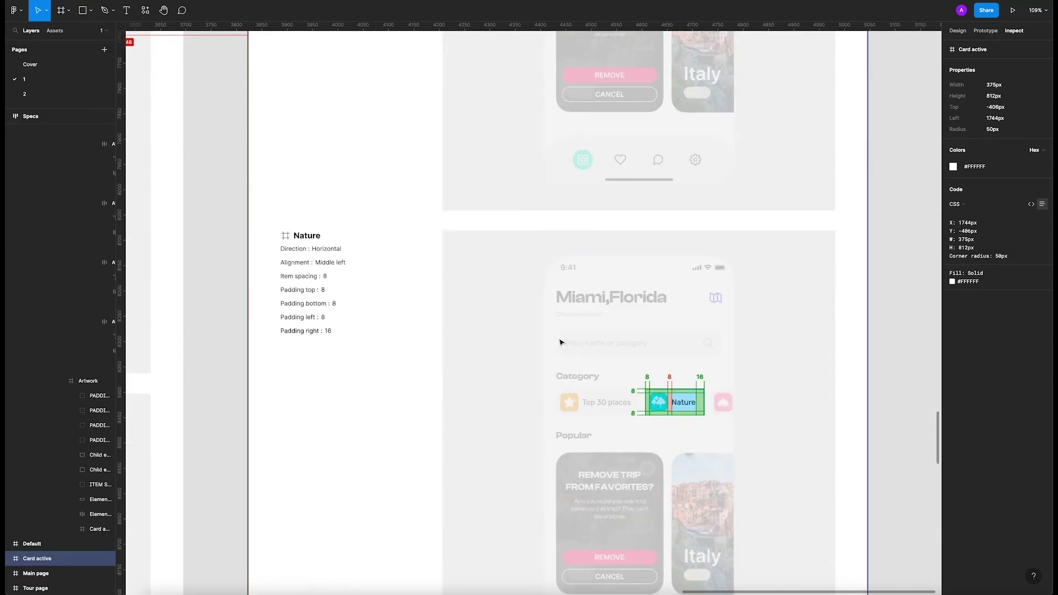
{"action": "scroll", "coordinate": [439, 295], "scroll_direction": "down", "scroll_amount": 5}
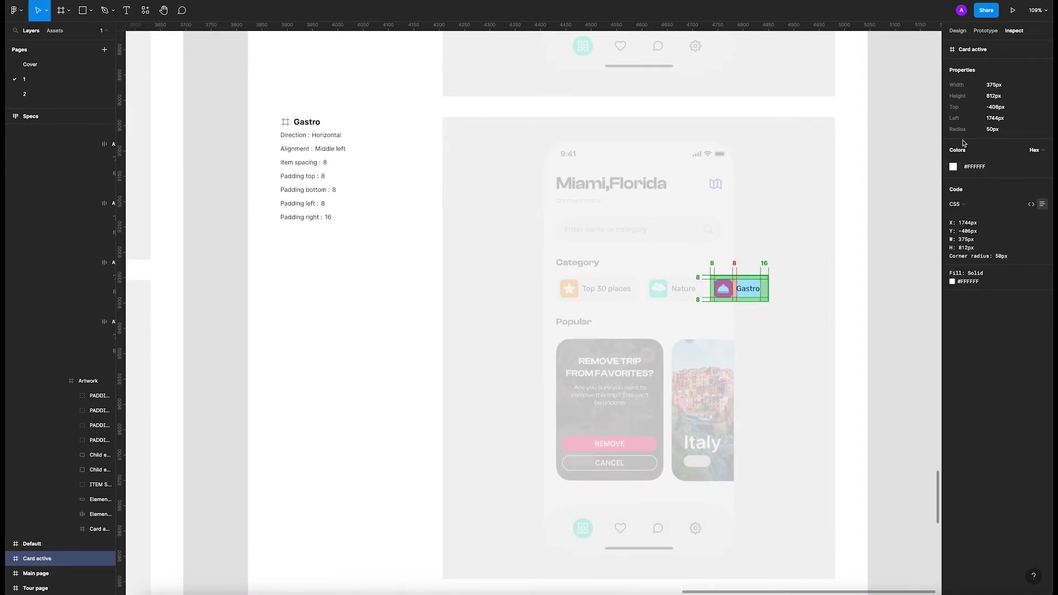
Zoom into the Tour page cards and select the first info card, 'from 90 $'.
{"action": "scroll", "coordinate": [789, 273], "scroll_direction": "down", "scroll_amount": 10}
{"action": "left_click", "coordinate": [423, 250]}
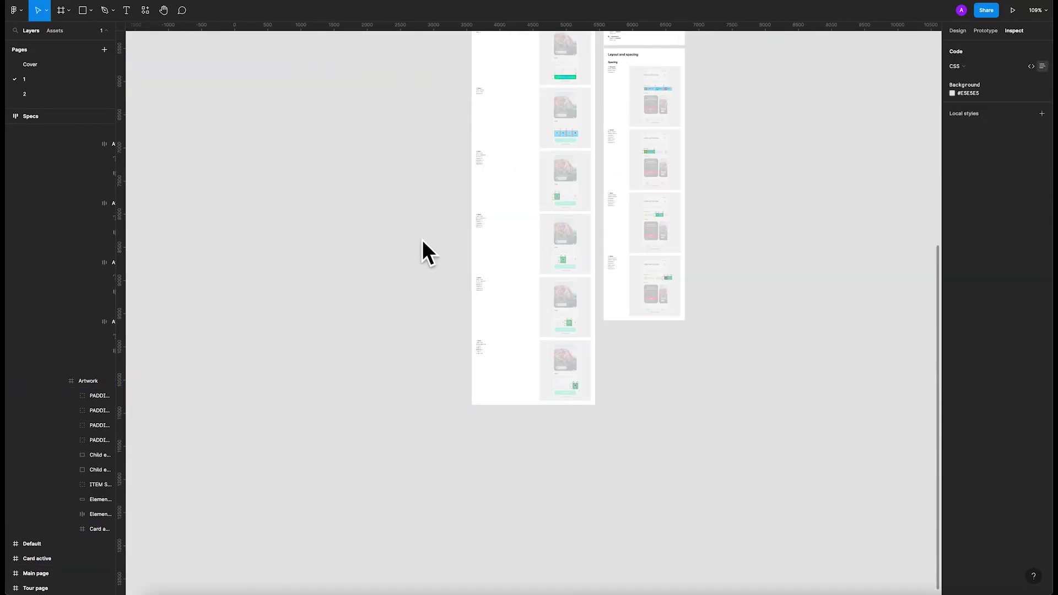
{"action": "scroll", "coordinate": [472, 307], "scroll_direction": "up", "scroll_amount": 2}
{"action": "scroll", "coordinate": [470, 380], "scroll_direction": "up", "scroll_amount": 3}
{"action": "scroll", "coordinate": [725, 392], "scroll_direction": "up", "scroll_amount": 15}
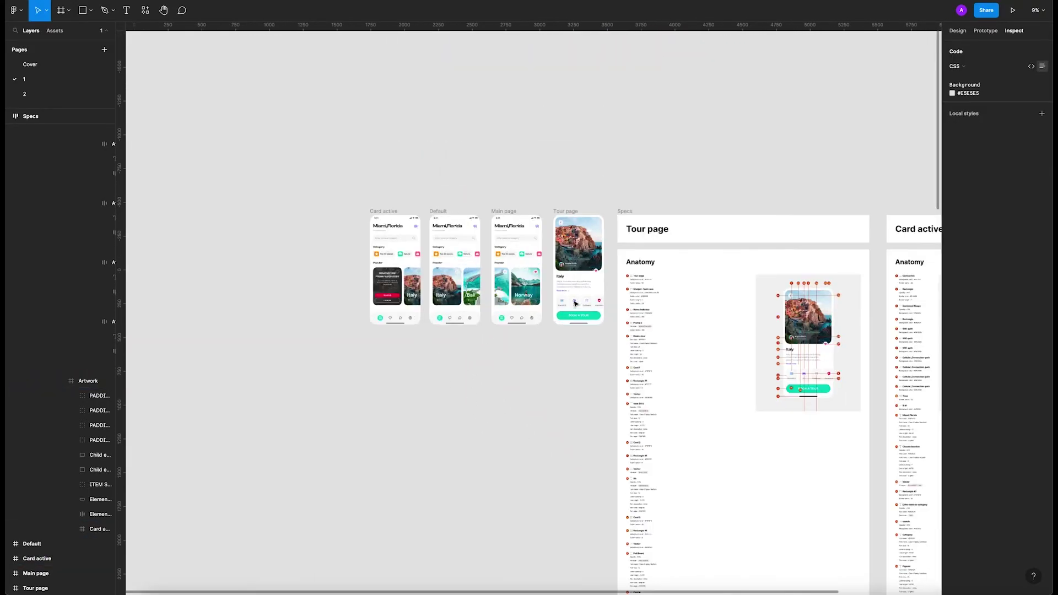
{"action": "scroll", "coordinate": [725, 392], "scroll_direction": "right", "scroll_amount": 5}
{"action": "scroll", "coordinate": [319, 300], "scroll_direction": "up", "scroll_amount": 6}
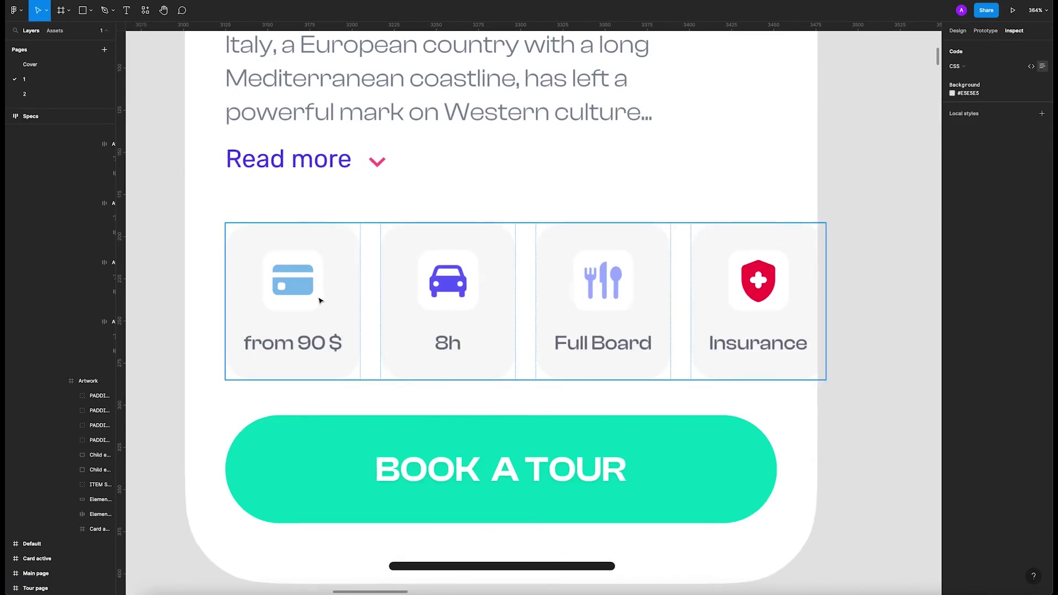
{"action": "left_click", "coordinate": [320, 300]}
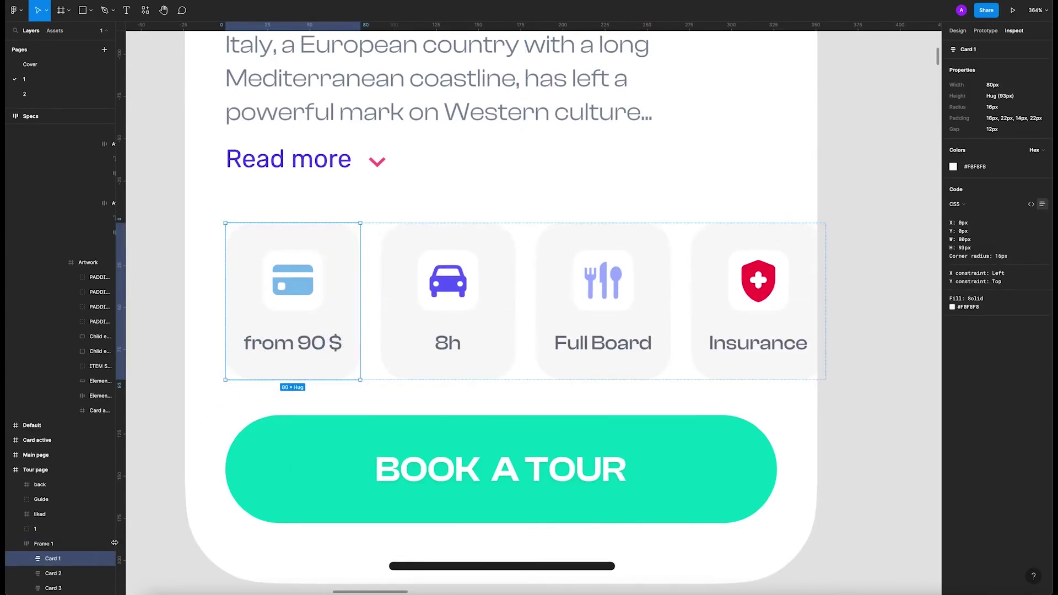
Inspect the card's credit-card icon and 'from 90 $' text, then copy the icon's #8DBCE8 fill.
{"action": "scroll", "coordinate": [71, 524], "scroll_direction": "down", "scroll_amount": 3}
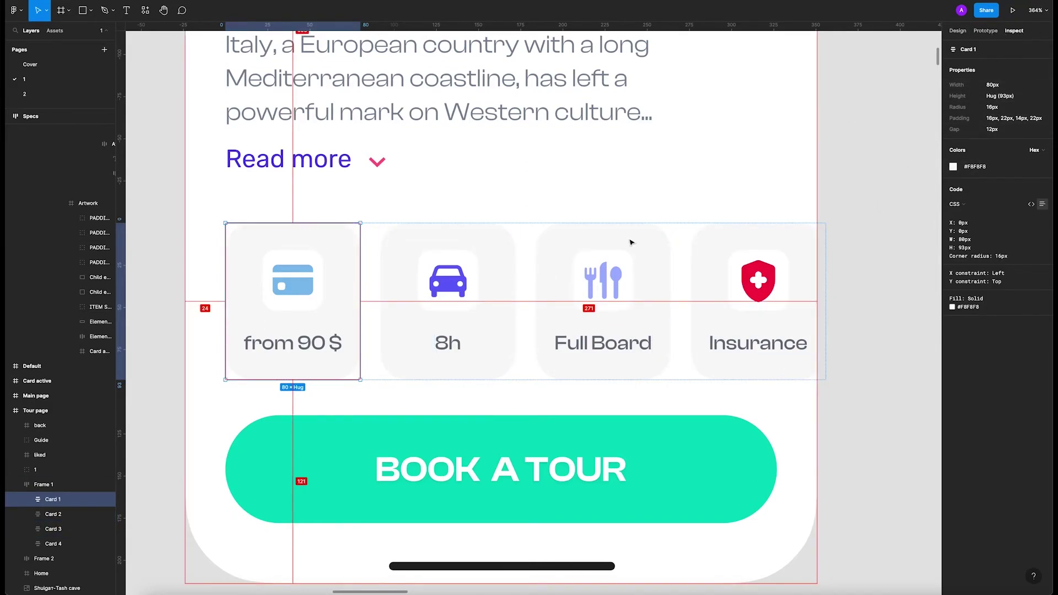
{"action": "left_click", "coordinate": [309, 281]}
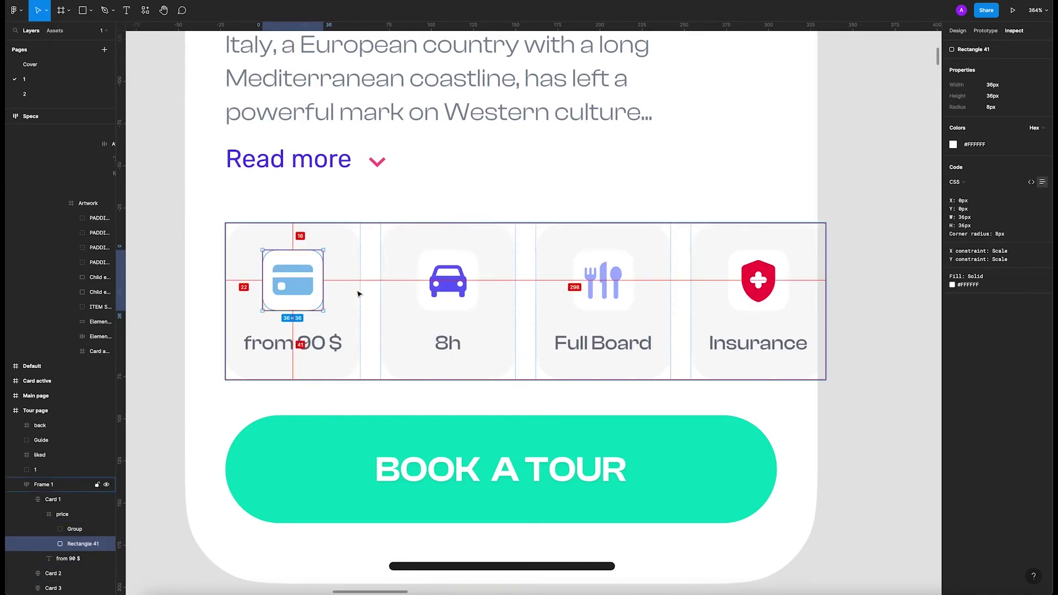
{"action": "left_click", "coordinate": [300, 279]}
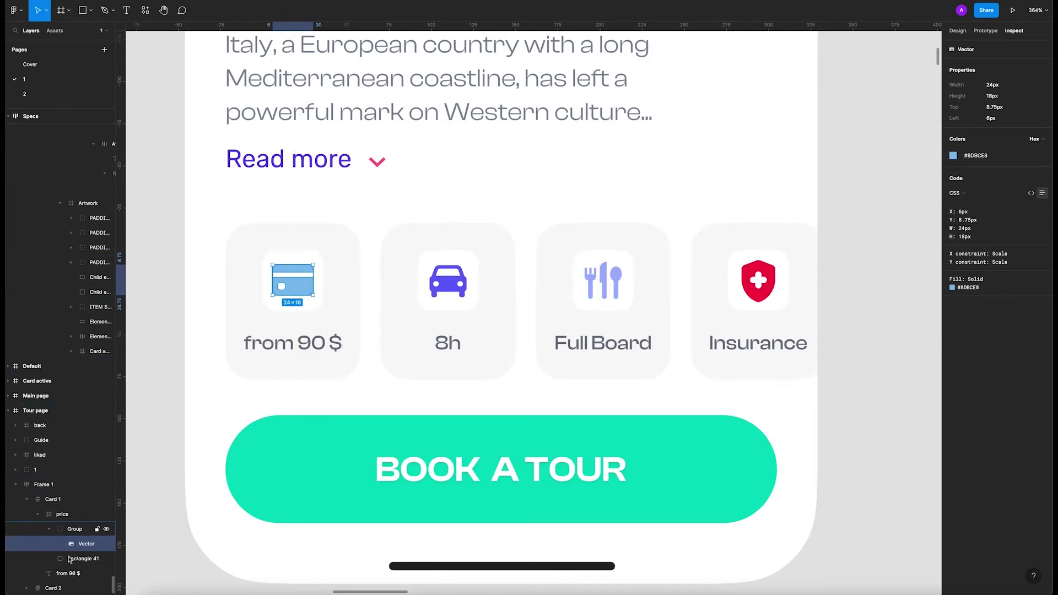
{"action": "scroll", "coordinate": [381, 354], "scroll_direction": "down", "scroll_amount": 3}
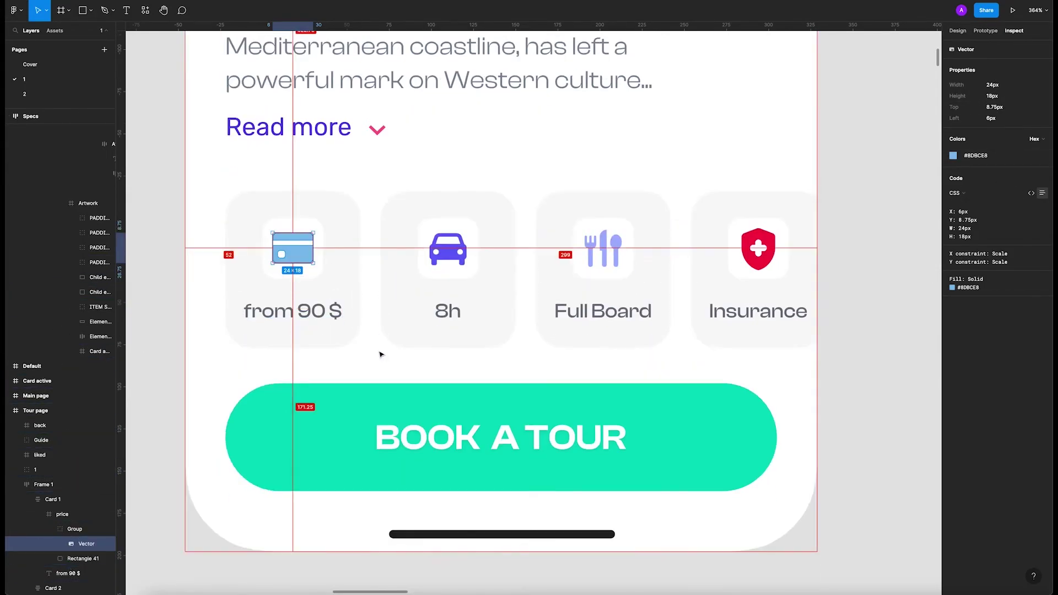
{"action": "left_click", "coordinate": [322, 265]}
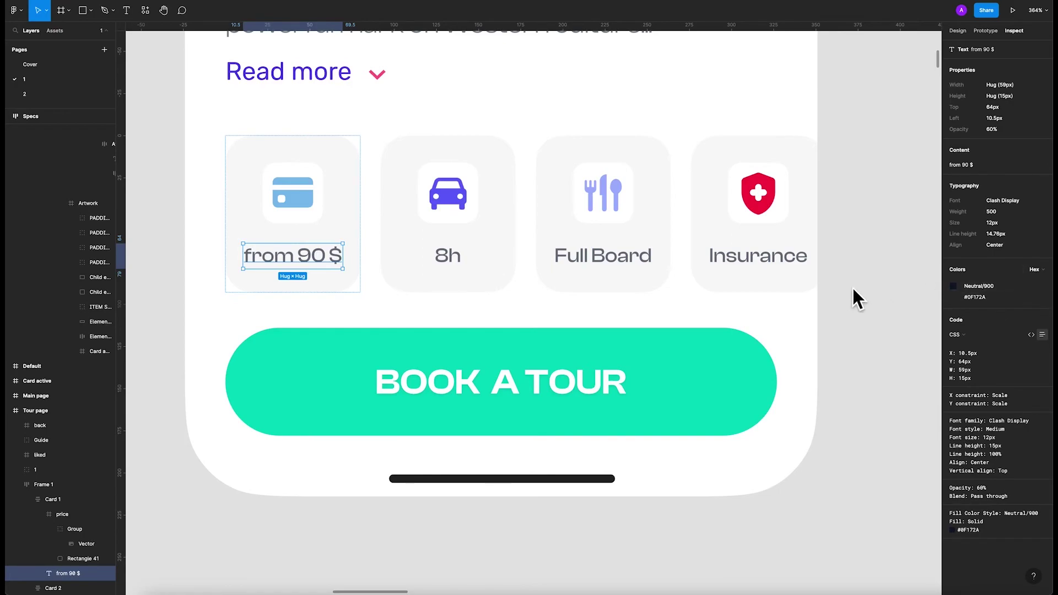
{"action": "key", "text": "Escape"}
{"action": "left_click", "coordinate": [286, 205]}
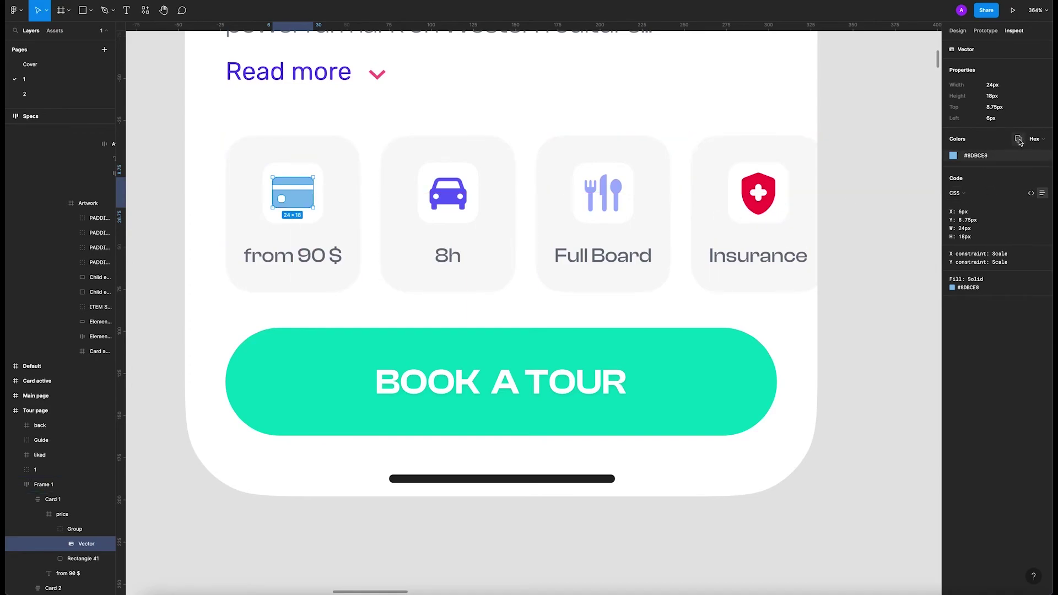
{"action": "left_click", "coordinate": [1019, 142]}
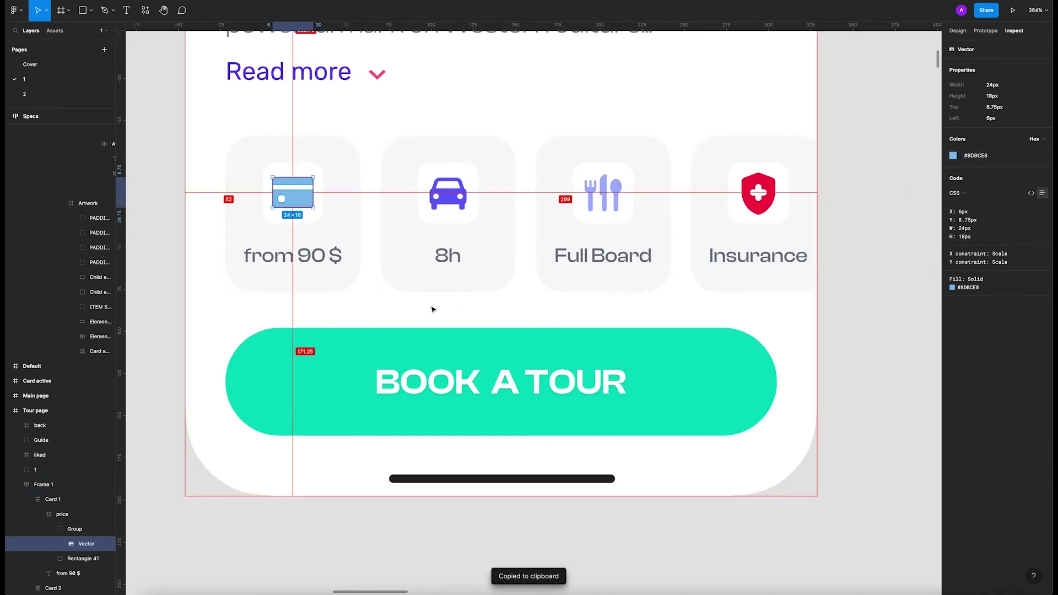
{"action": "scroll", "coordinate": [471, 326], "scroll_direction": "down", "scroll_amount": 10}
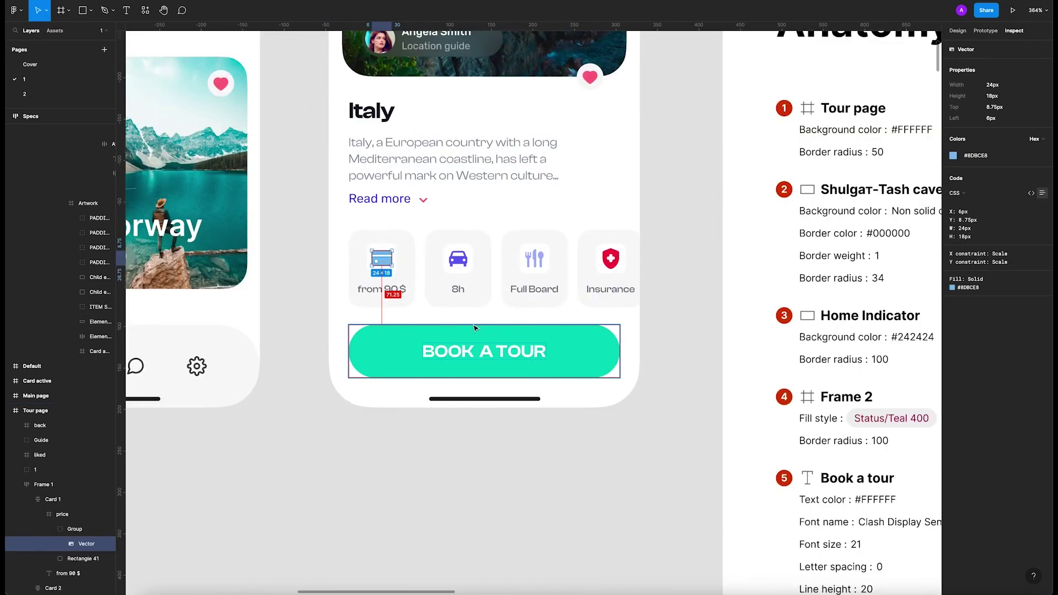
{"action": "scroll", "coordinate": [497, 437], "scroll_direction": "down", "scroll_amount": 8}
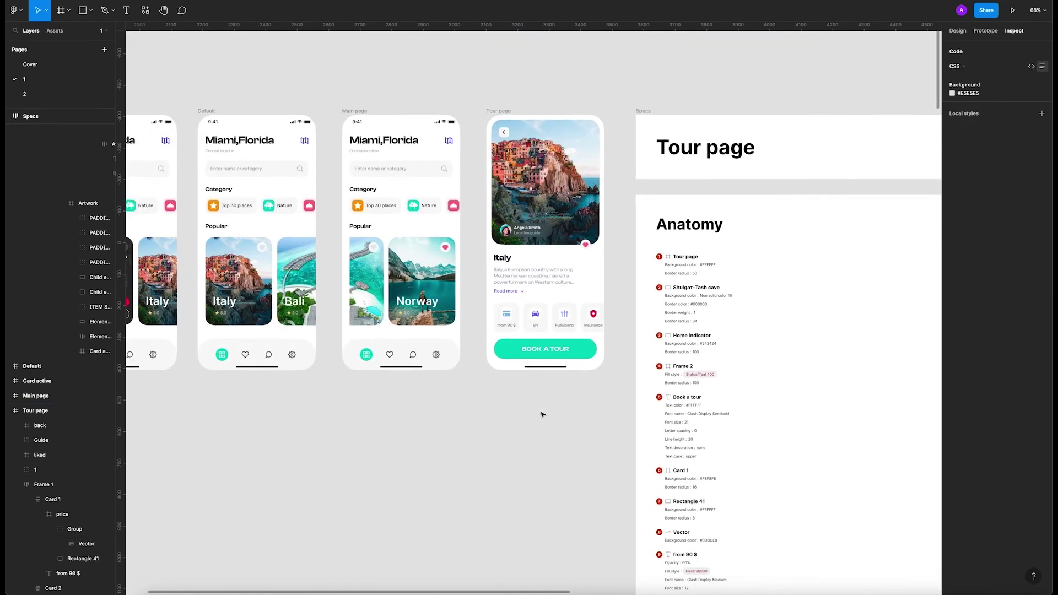
{"action": "scroll", "coordinate": [439, 402], "scroll_direction": "down", "scroll_amount": 4}
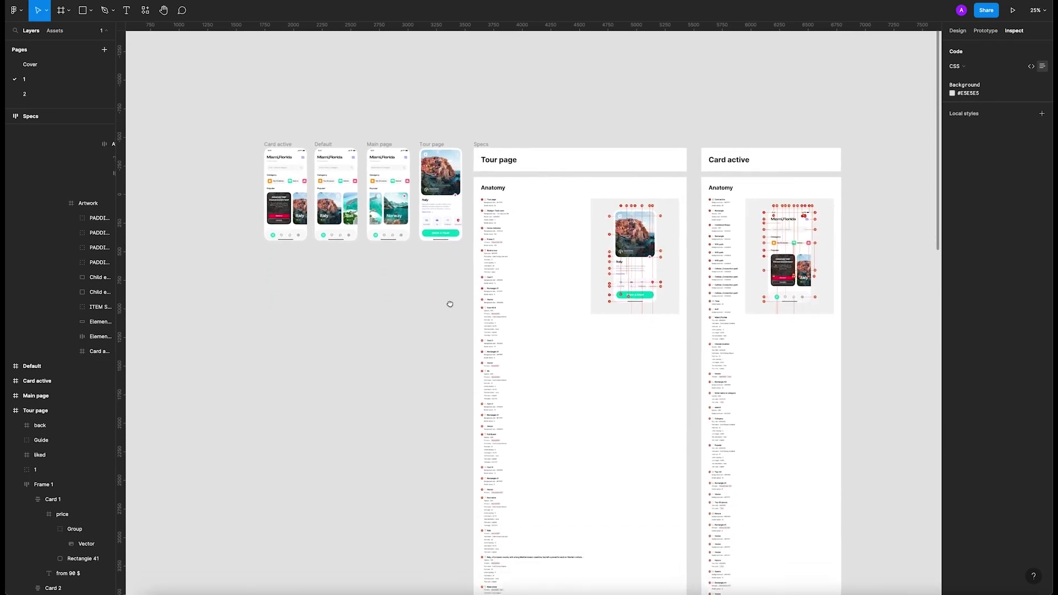
{"action": "scroll", "coordinate": [453, 306], "scroll_direction": "down", "scroll_amount": 3}
{"action": "scroll", "coordinate": [421, 342], "scroll_direction": "up", "scroll_amount": 4}
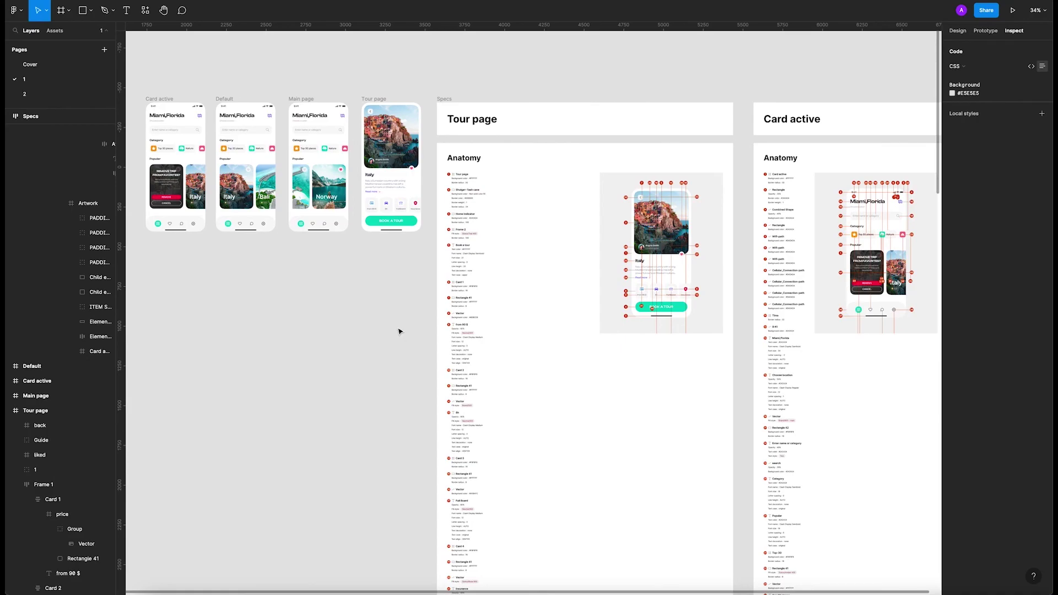
{"action": "scroll", "coordinate": [384, 319], "scroll_direction": "down", "scroll_amount": 2}
{"action": "scroll", "coordinate": [365, 302], "scroll_direction": "up", "scroll_amount": 5}
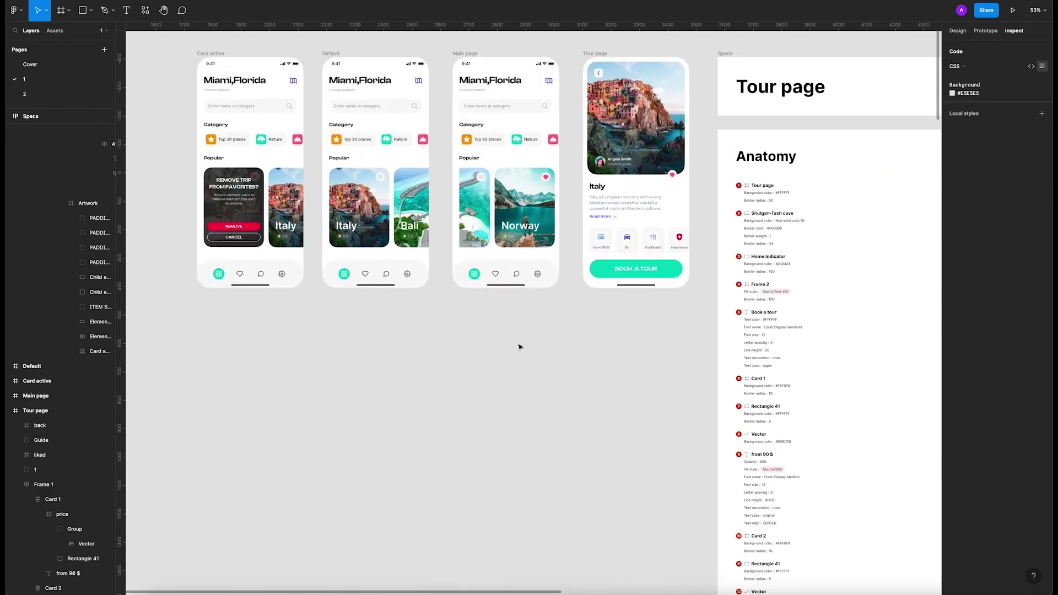
{"action": "scroll", "coordinate": [573, 446], "scroll_direction": "up", "scroll_amount": 1}
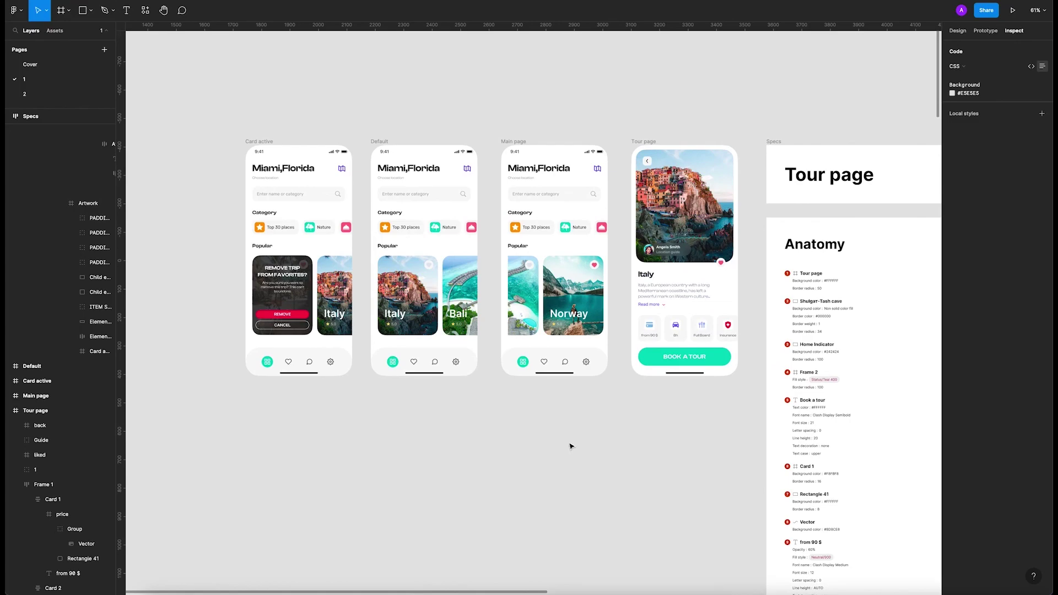